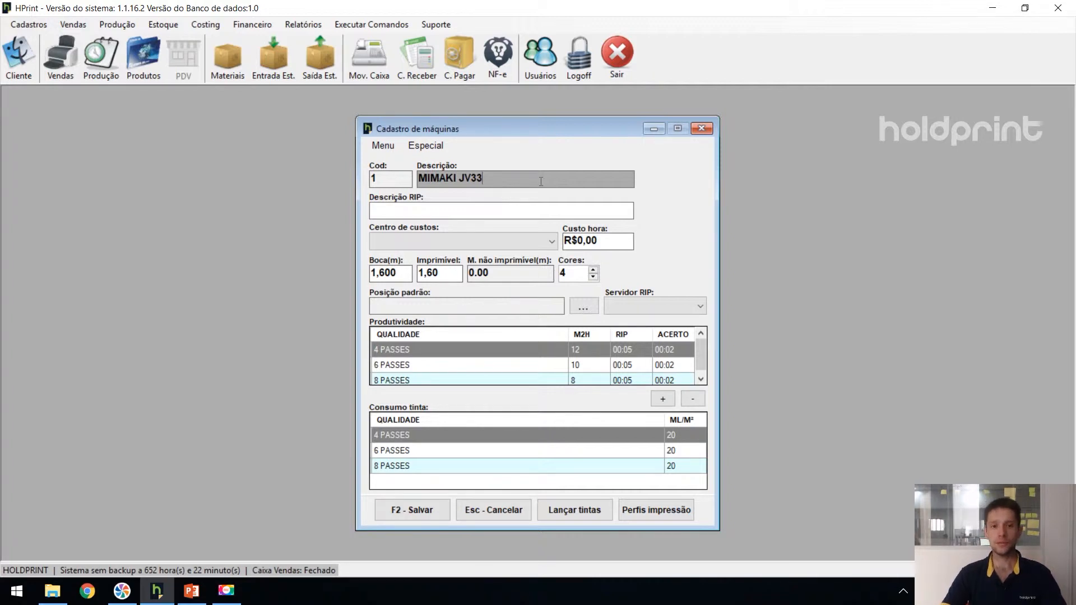
Assign the MIMAKI JV33 cost centre to the MIMAKI JV33 machine and set its printable width to 1,58 m.
click(506, 238)
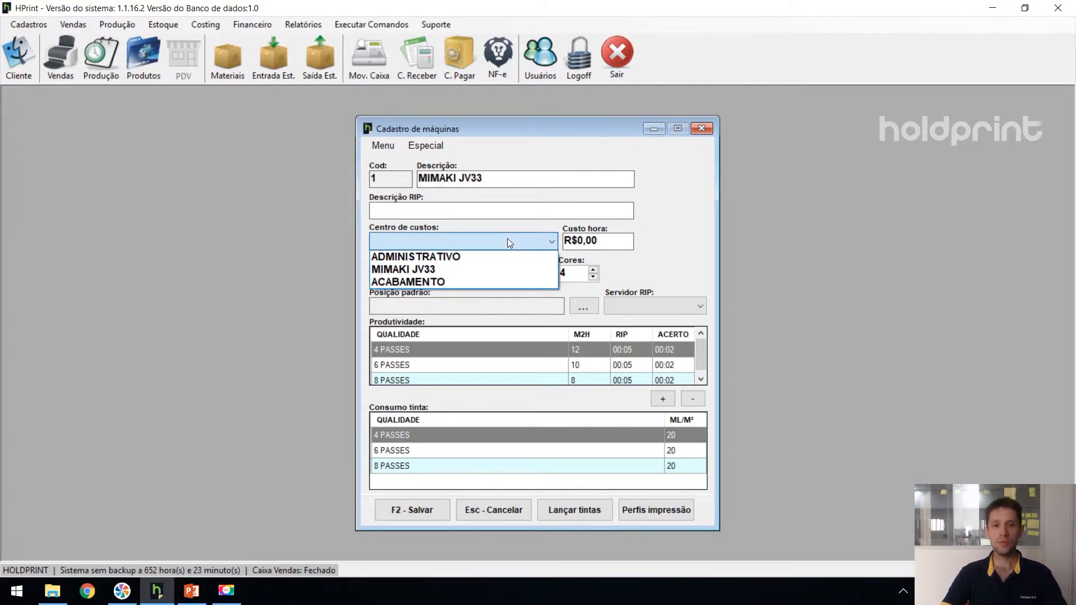
click(469, 277)
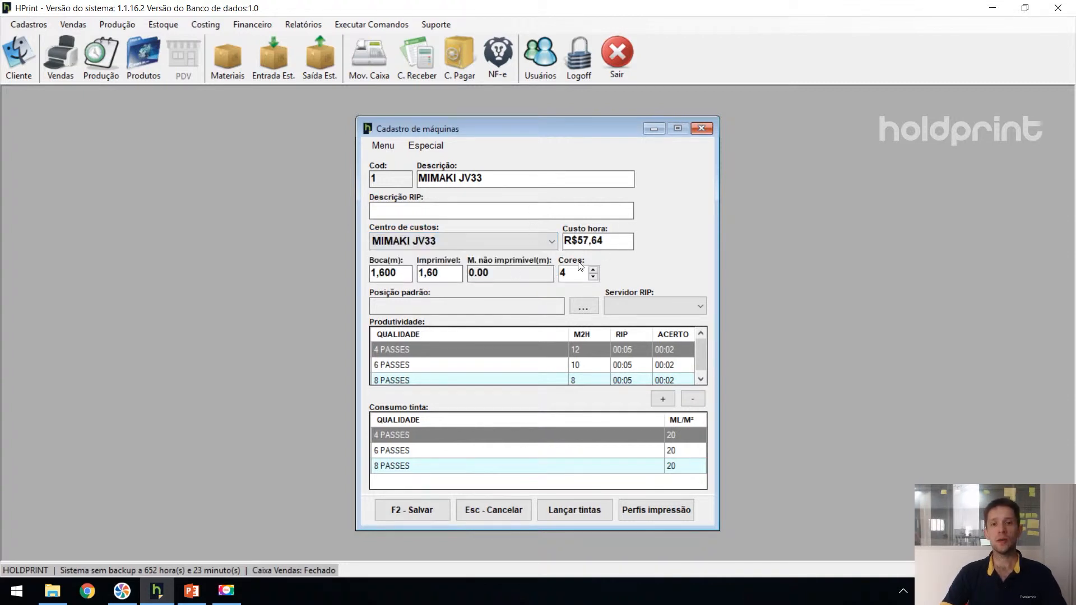
double_click(450, 270)
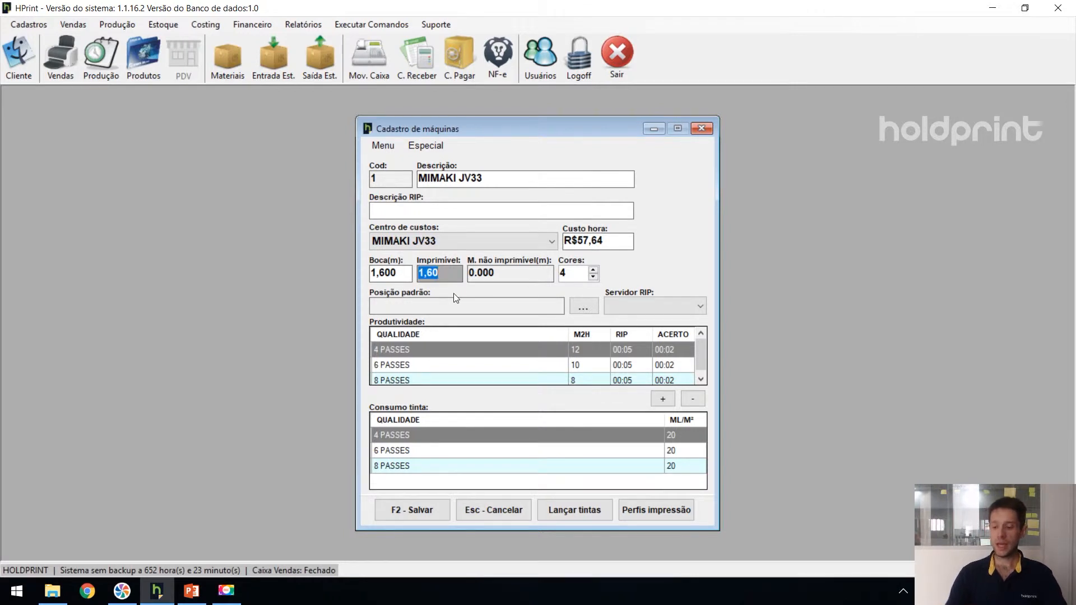
text(1,58)
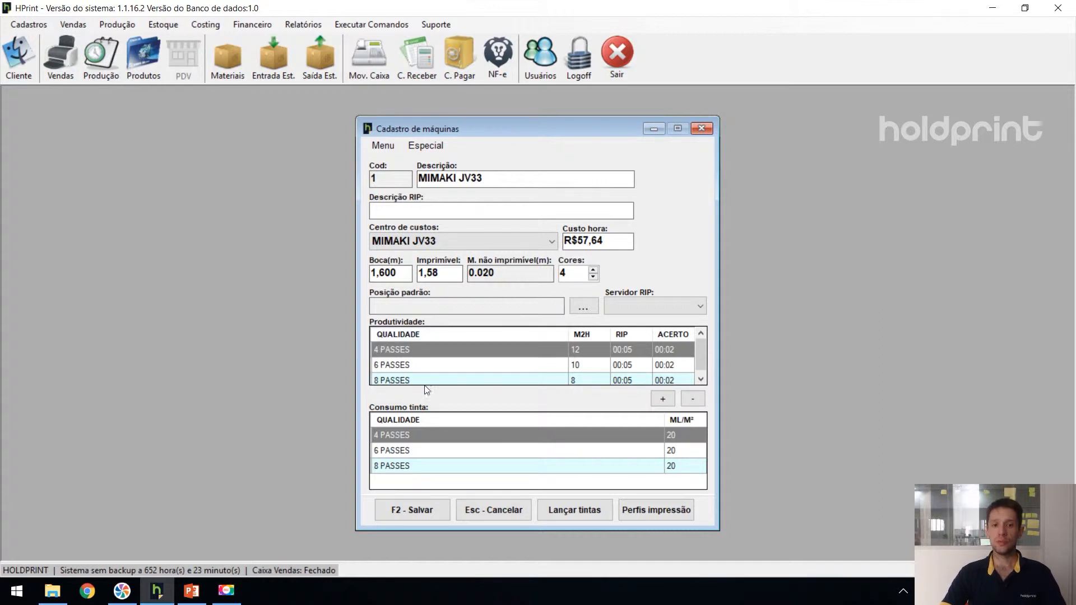
Examine the machine's productivity values and ink consumption for the 4, 6 and 8 passes qualities.
click(496, 372)
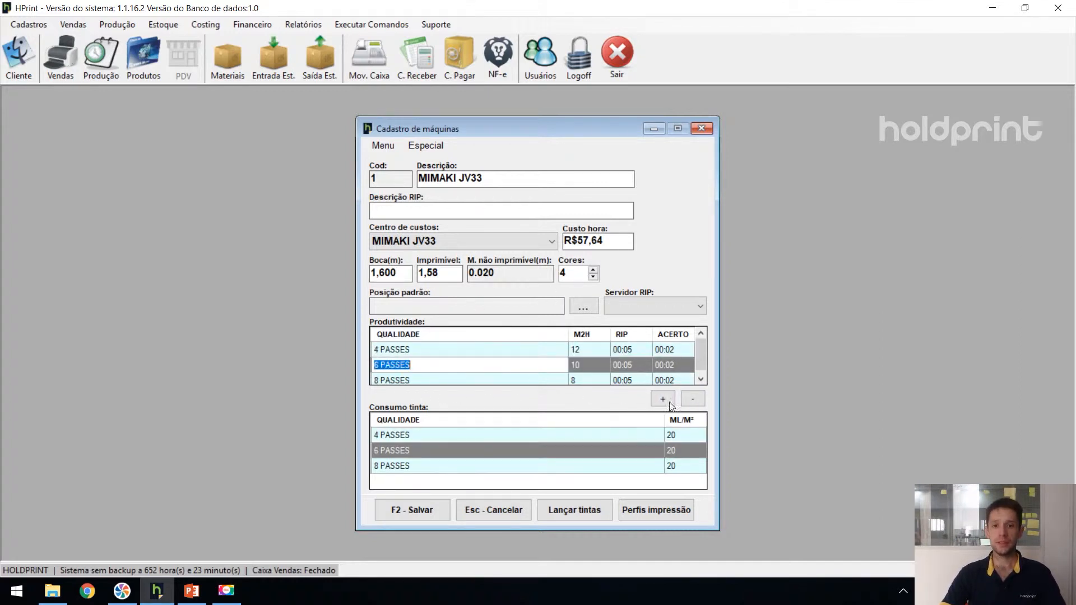
click(420, 369)
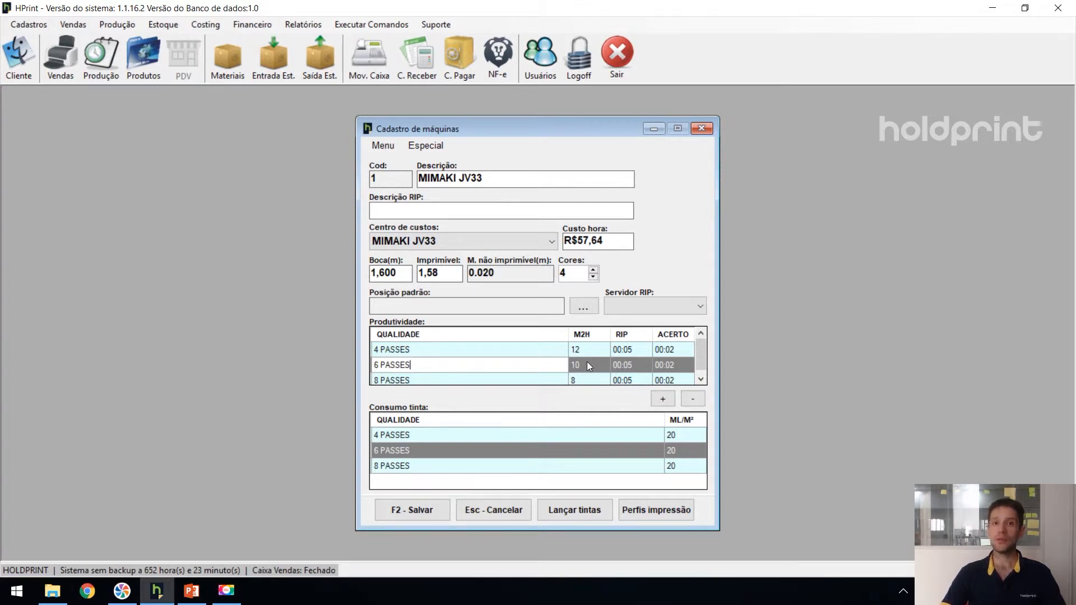
click(632, 360)
drag(636, 365, 630, 365)
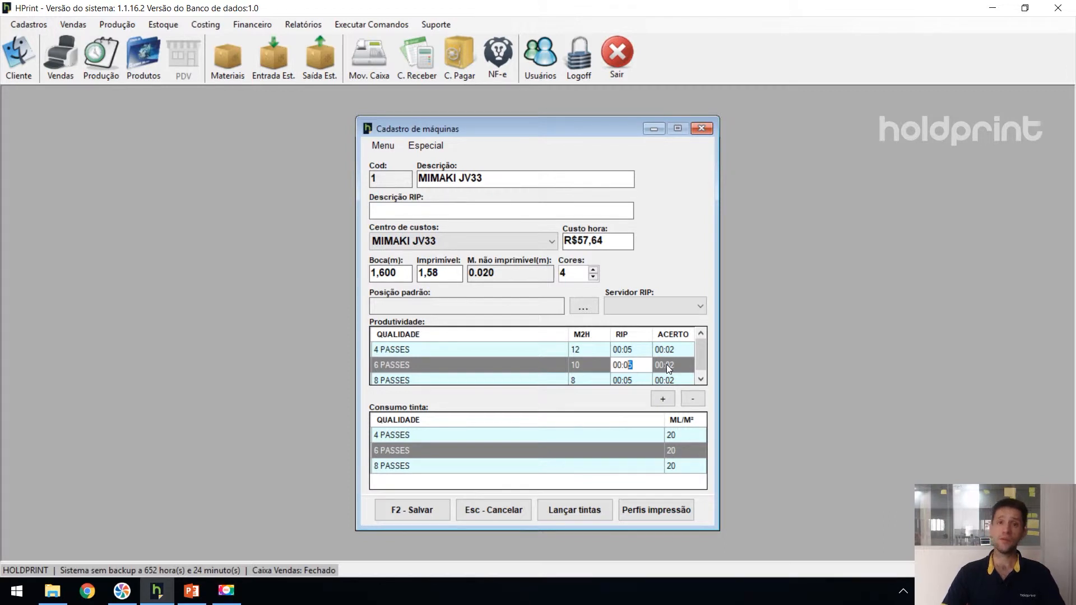
click(489, 435)
click(483, 450)
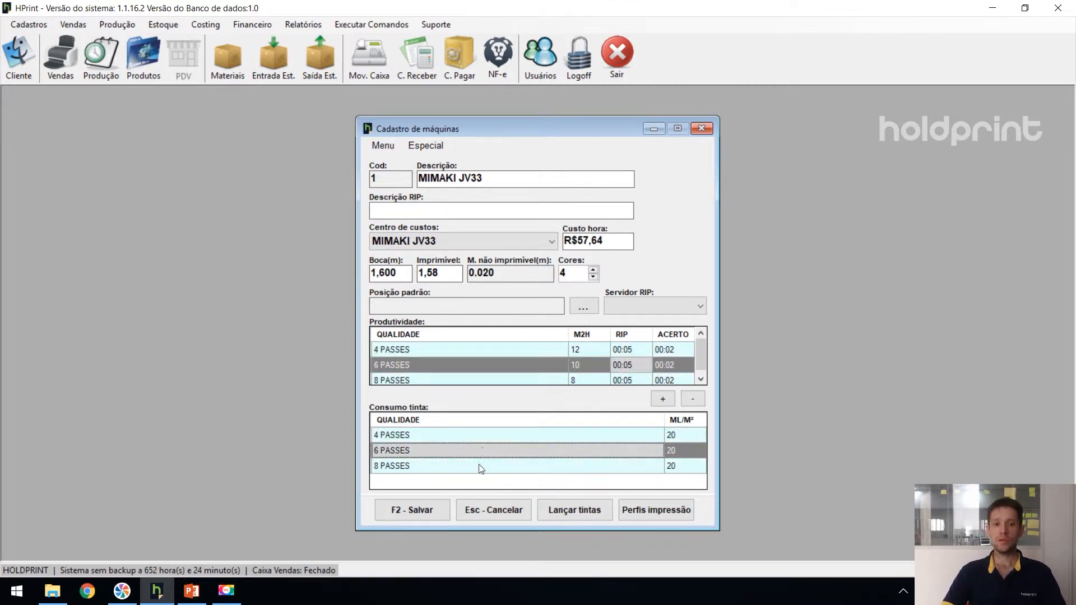
click(479, 465)
click(478, 453)
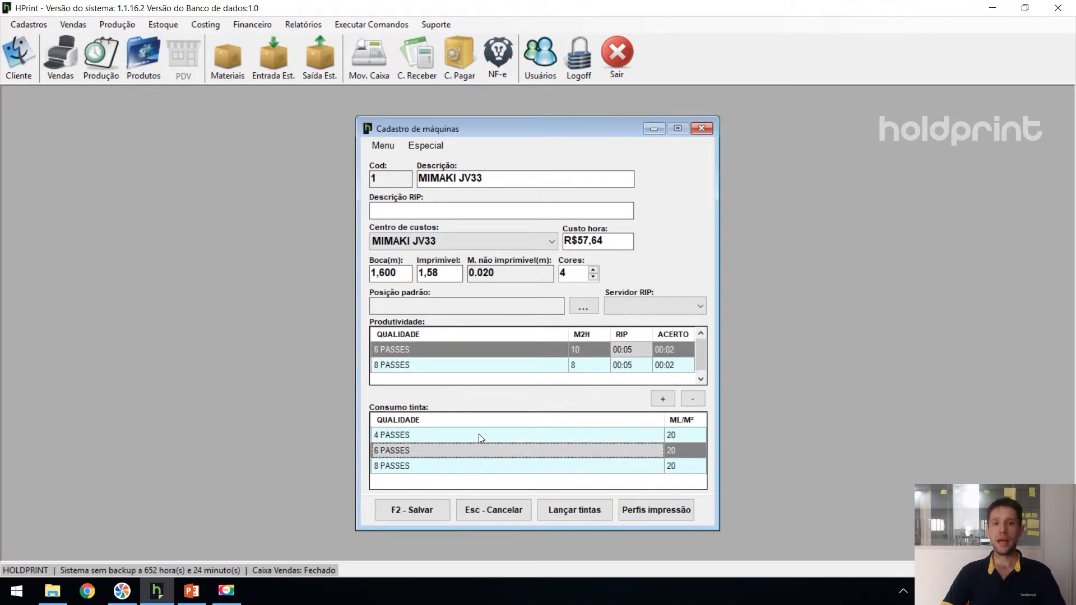
click(476, 435)
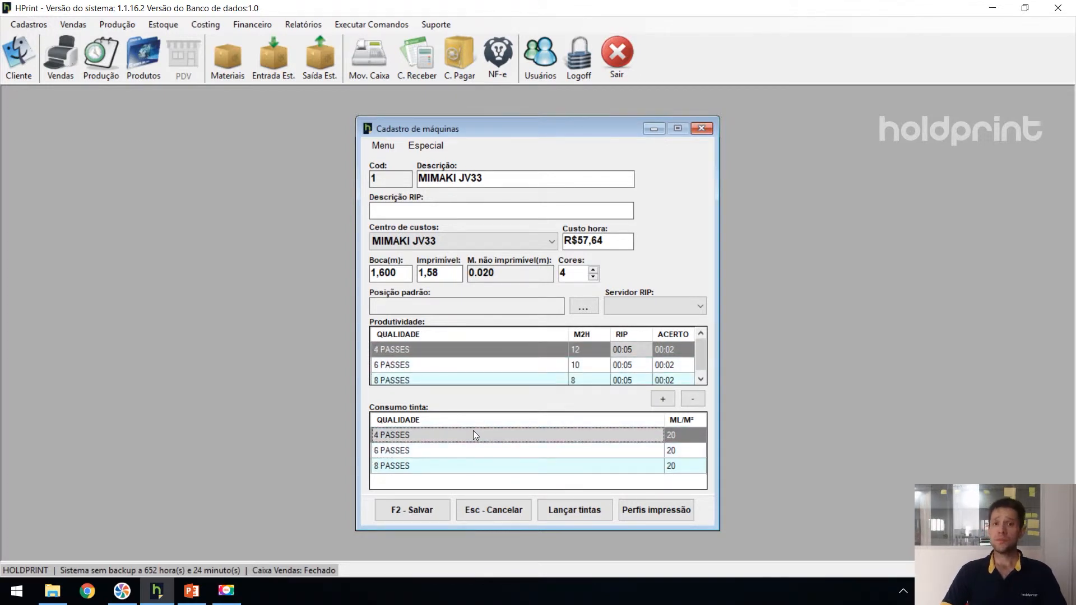
click(679, 435)
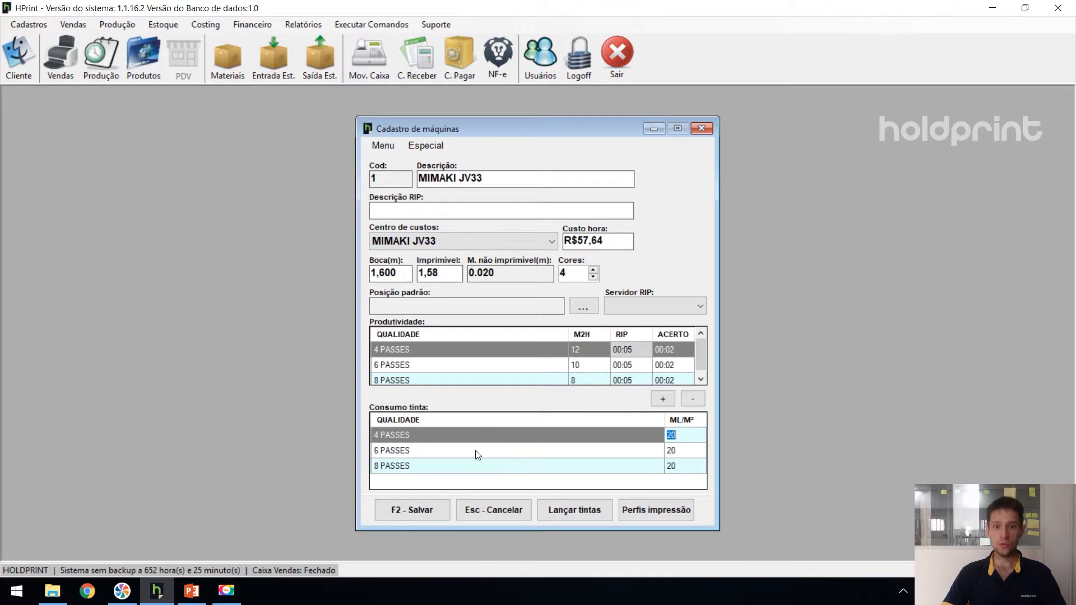
Save the MIMAKI JV33 record by opening its ink selection.
click(582, 511)
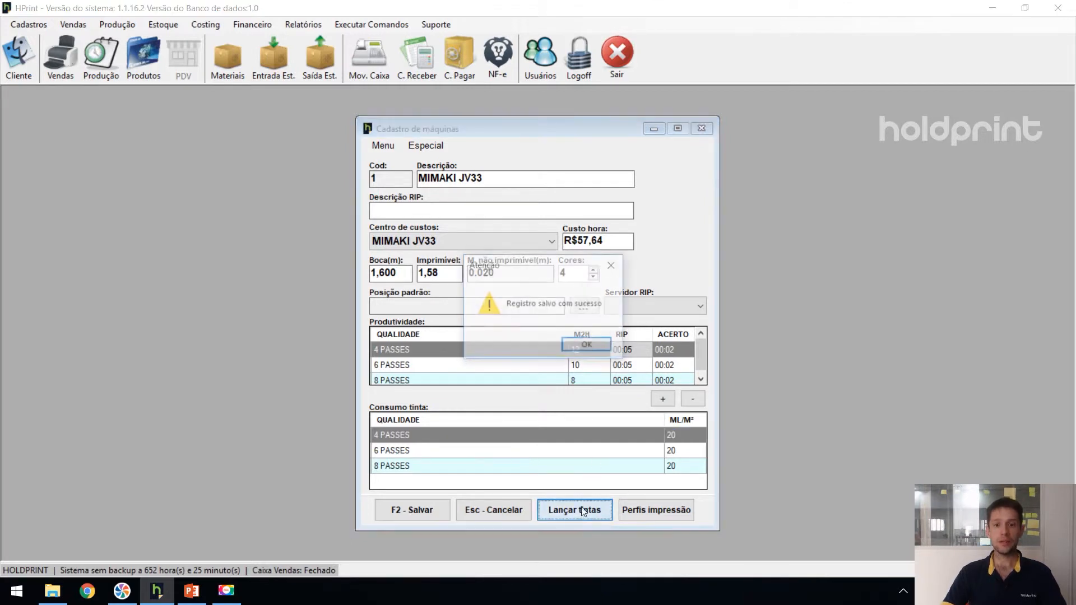
click(599, 348)
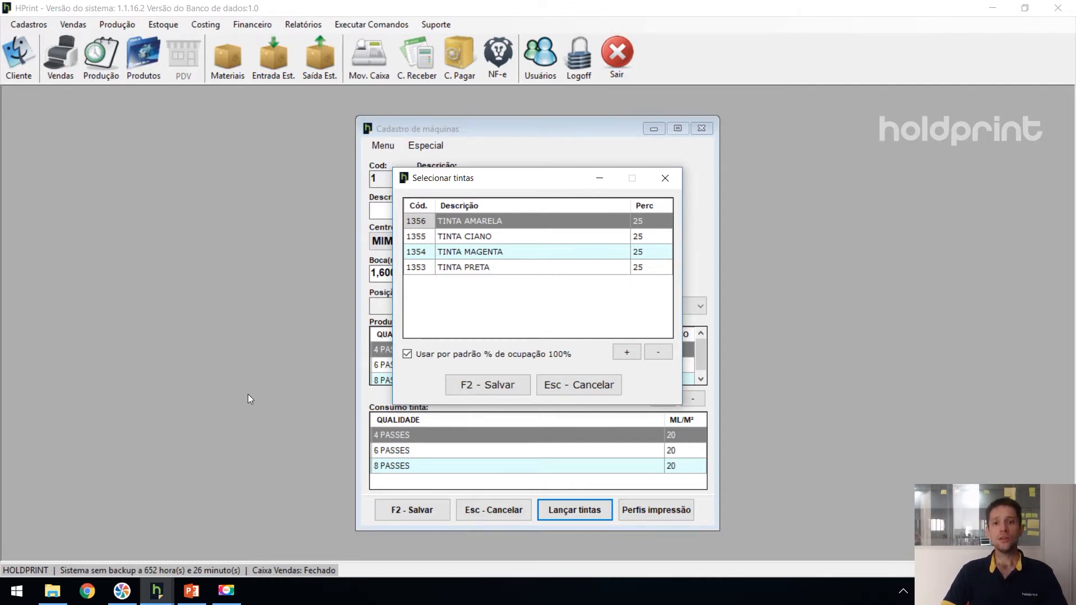
Examine the percentages of the yellow, cyan, magenta and black inks, and close the machine registration windows.
click(641, 225)
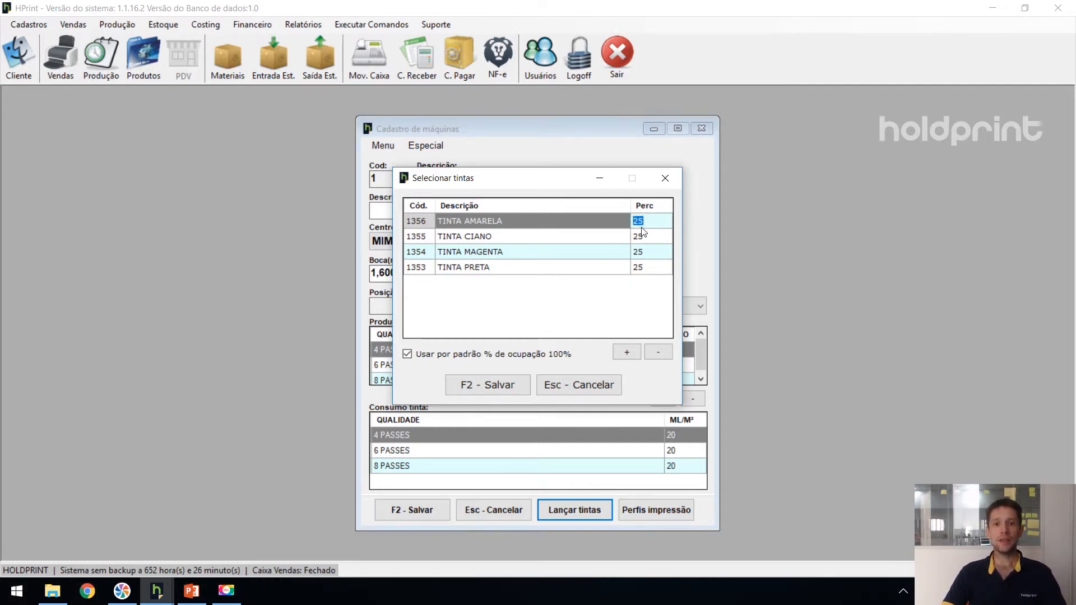
click(648, 238)
click(648, 255)
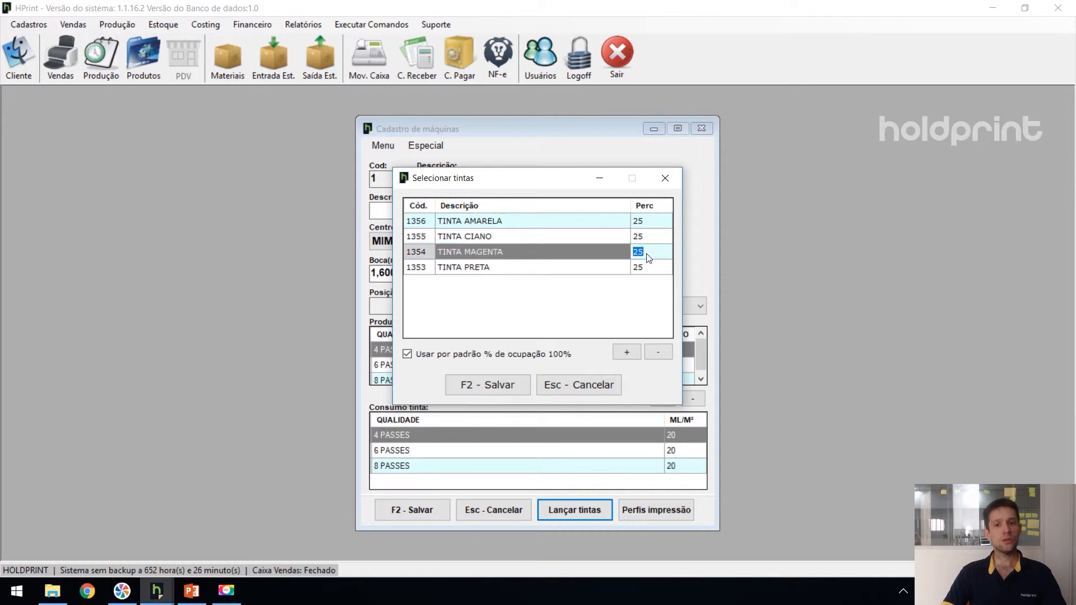
click(647, 270)
click(647, 255)
click(648, 240)
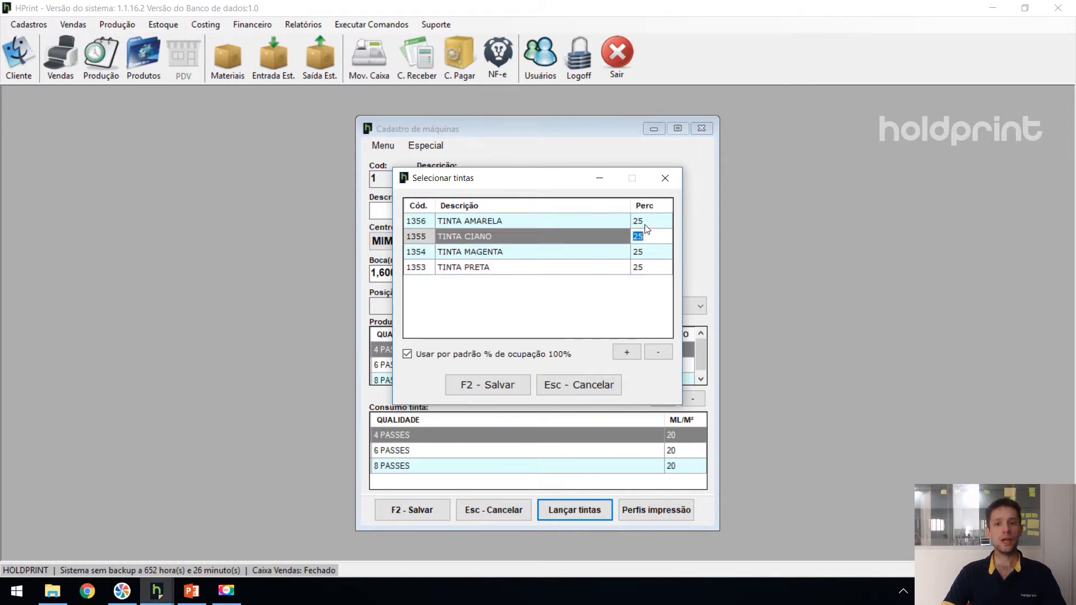
click(643, 221)
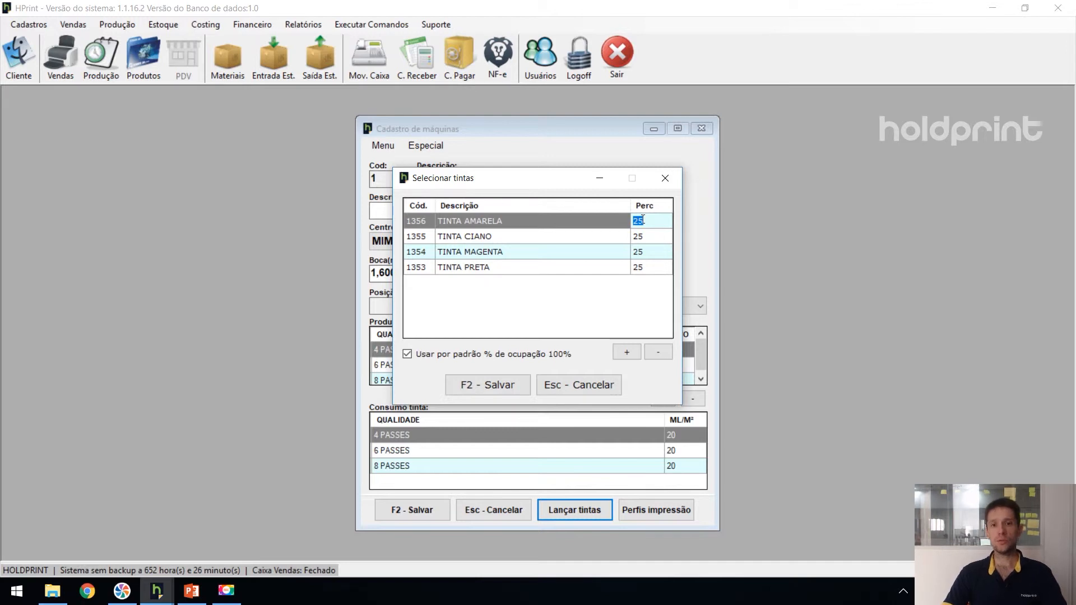
click(643, 236)
click(646, 252)
click(646, 267)
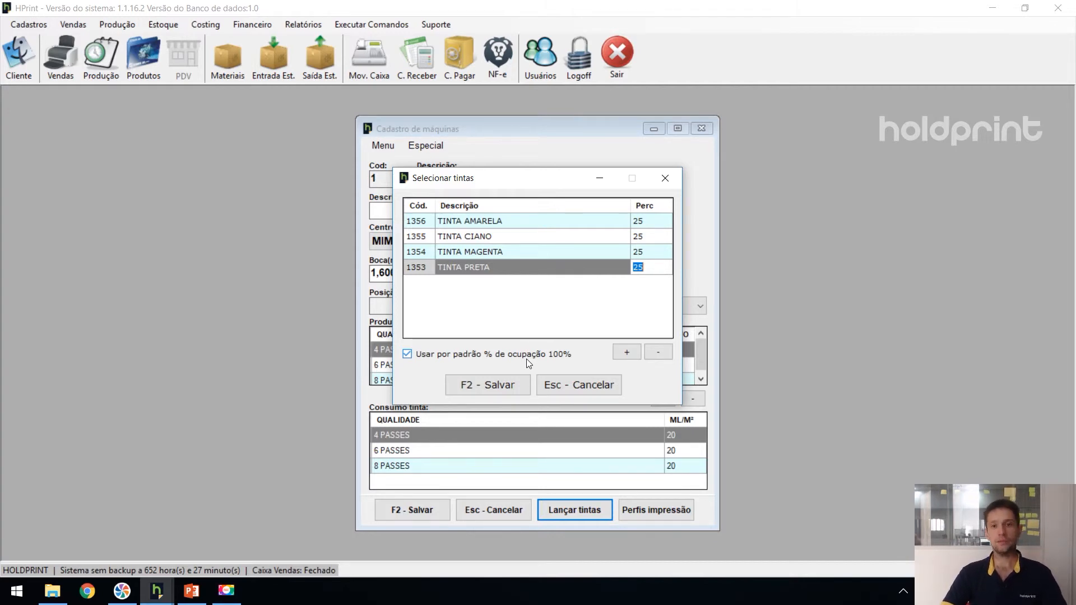
click(665, 178)
click(704, 129)
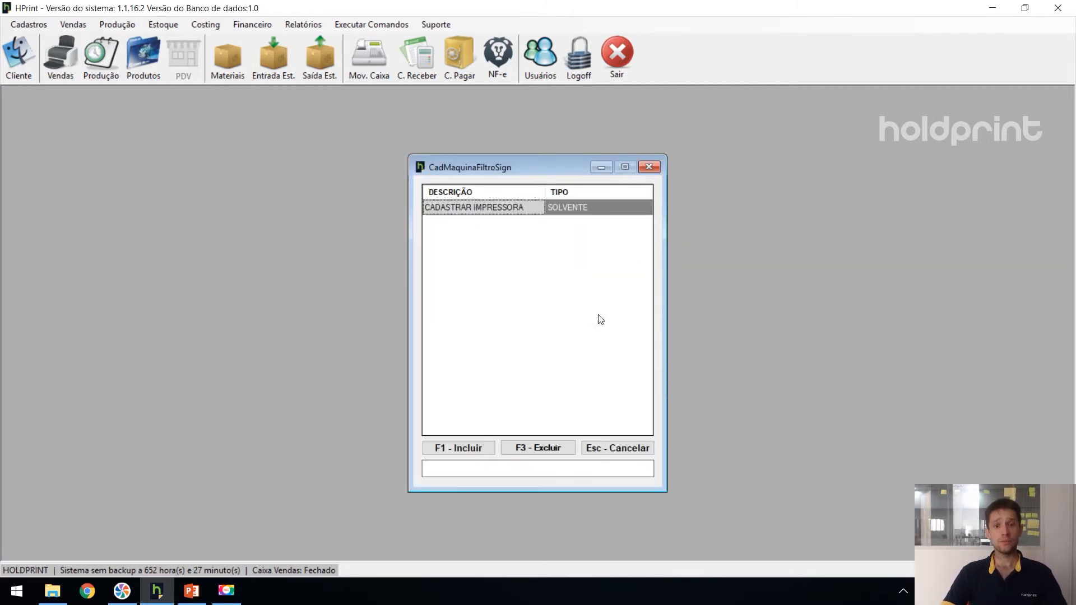
click(649, 167)
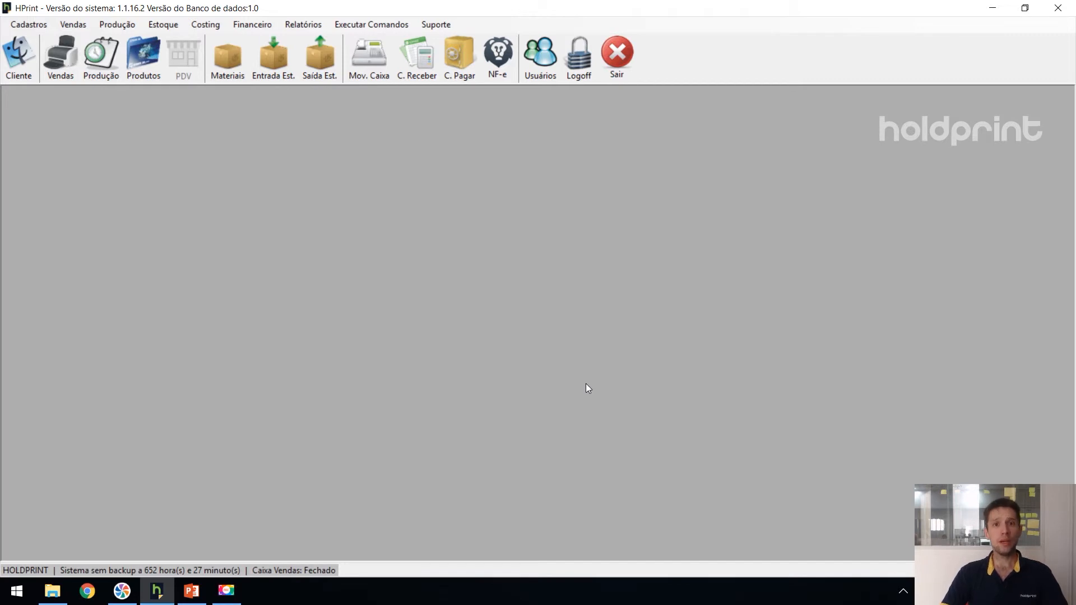
Start registering a new machine of type SOLVENTE.
click(73, 25)
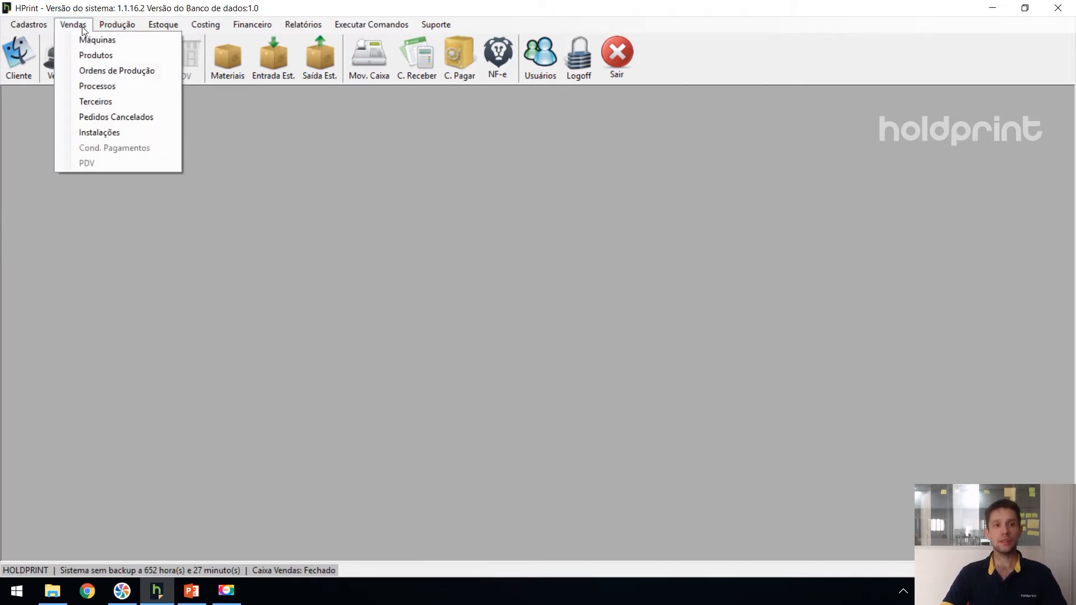
click(83, 36)
click(476, 449)
click(483, 327)
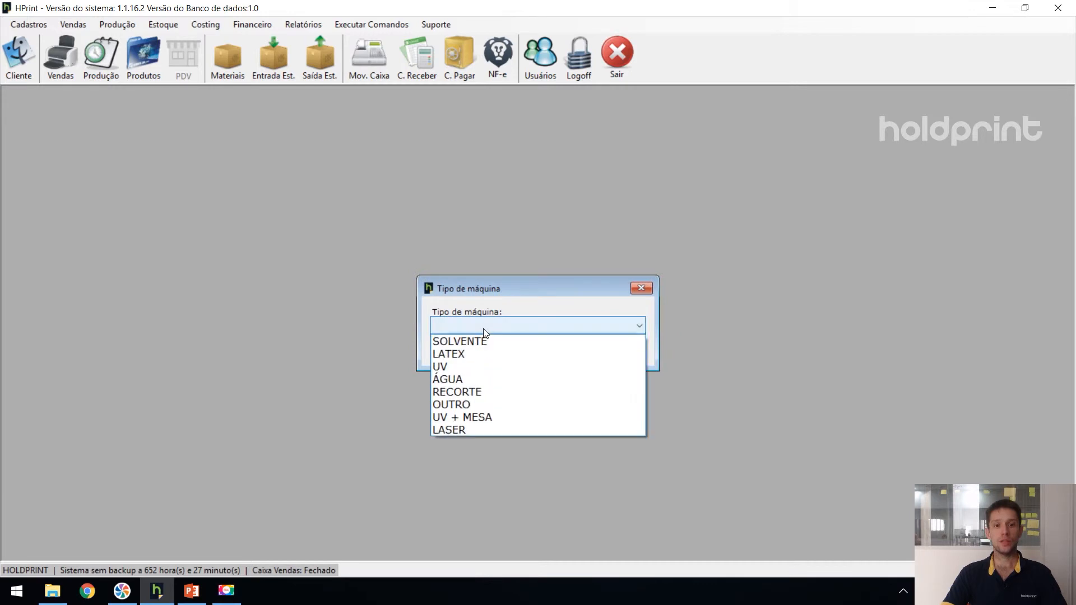
click(483, 338)
click(487, 348)
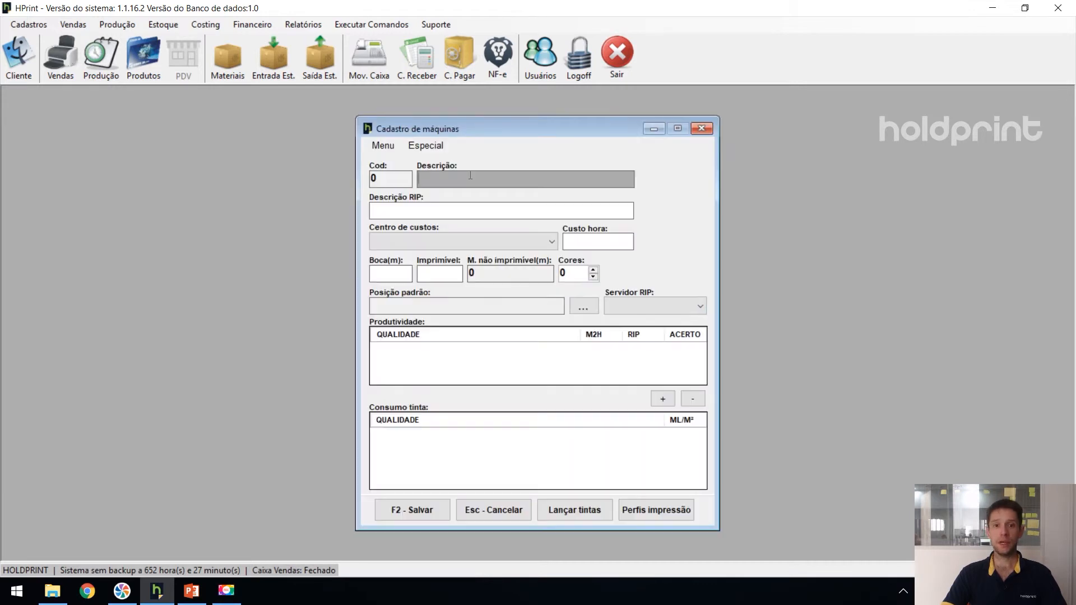
Enter ROLAND VP540 as the new machine's description and assign it to the ACABAMENTO cost centre.
text(ROLAND )
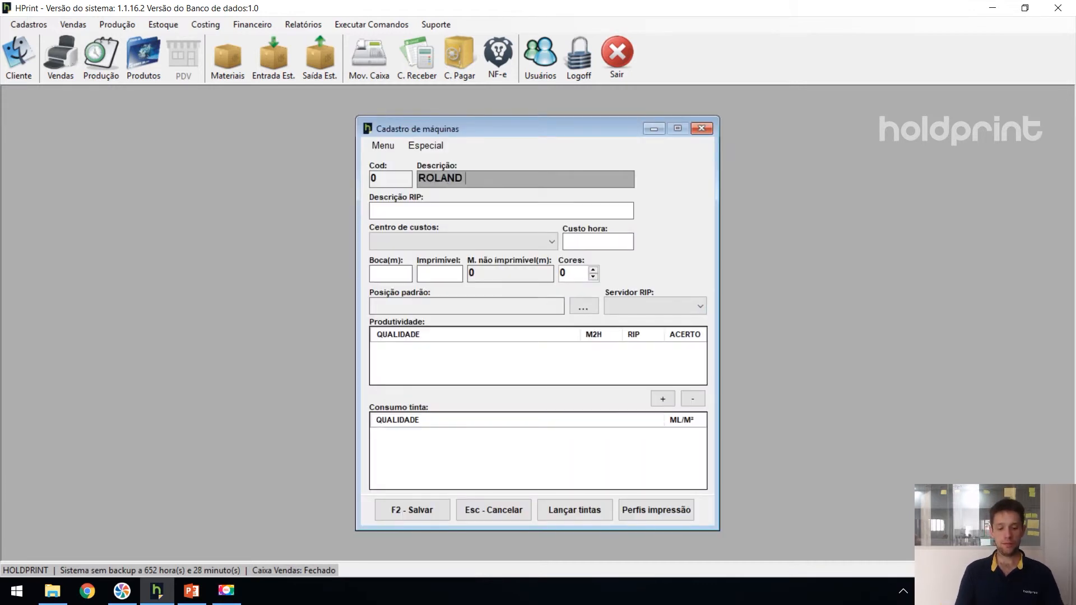
text(VP540)
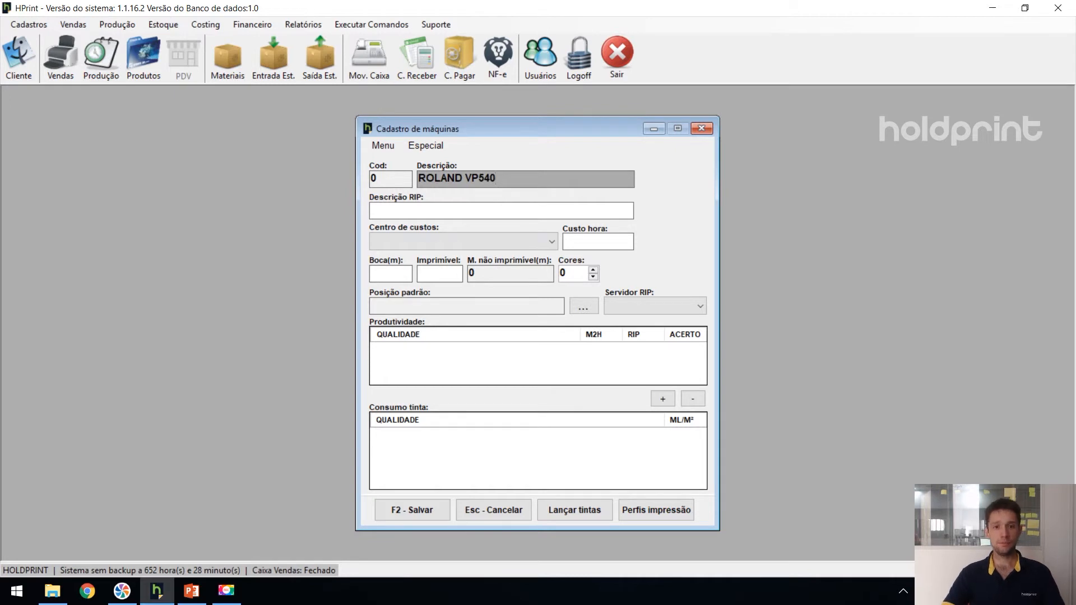
click(487, 242)
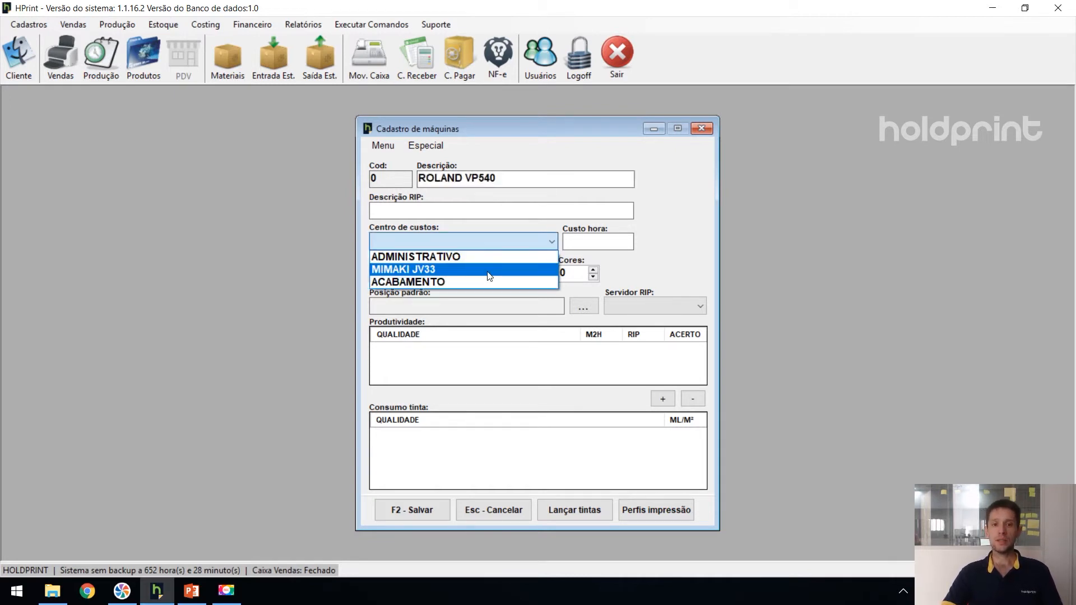
click(485, 281)
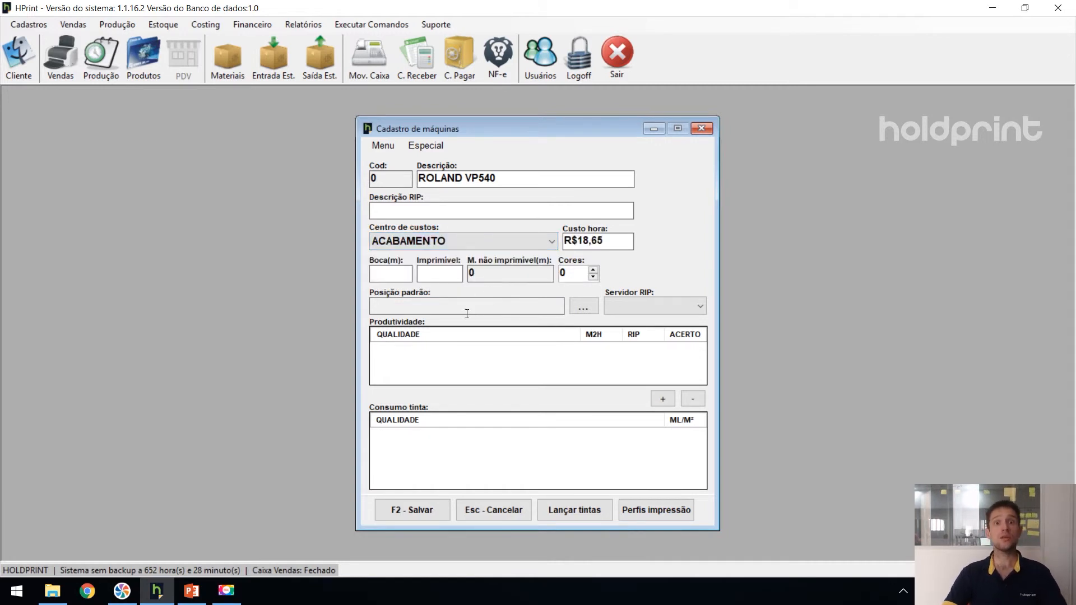
Set the machine's width (Boca) to 1,60 m, printable width to 1,58 and colours to 4, and save the record.
text(1,60)
click(423, 275)
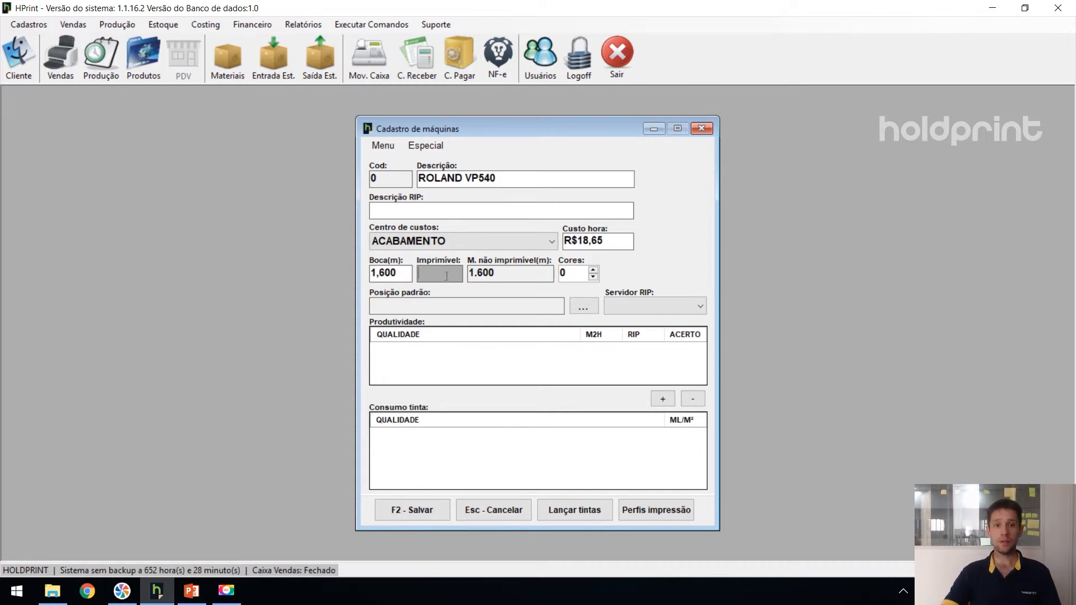
text(1,58)
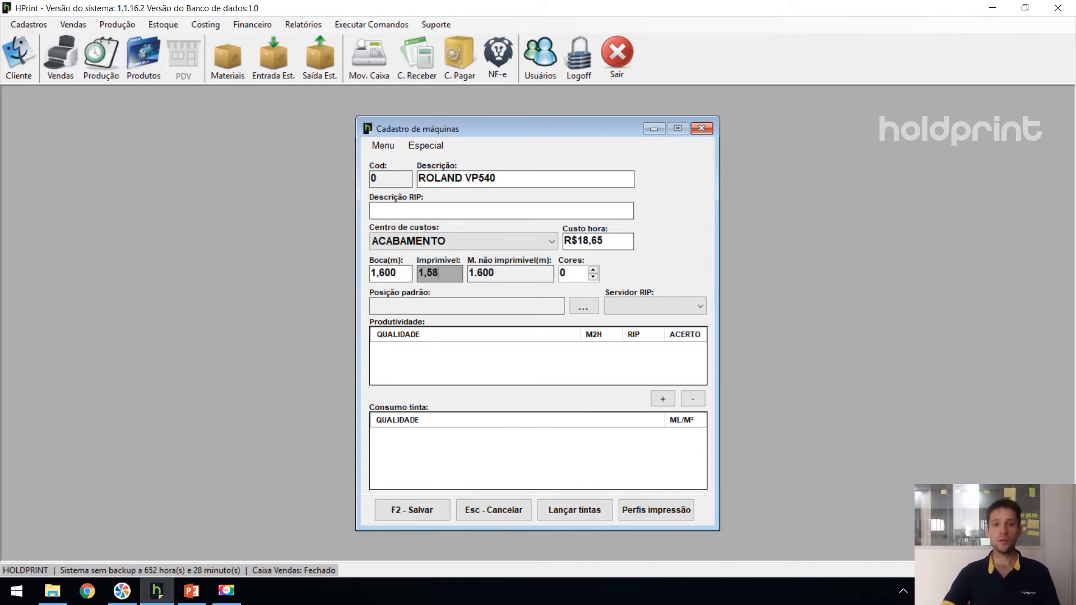
double_click(571, 271)
text(4)
click(422, 511)
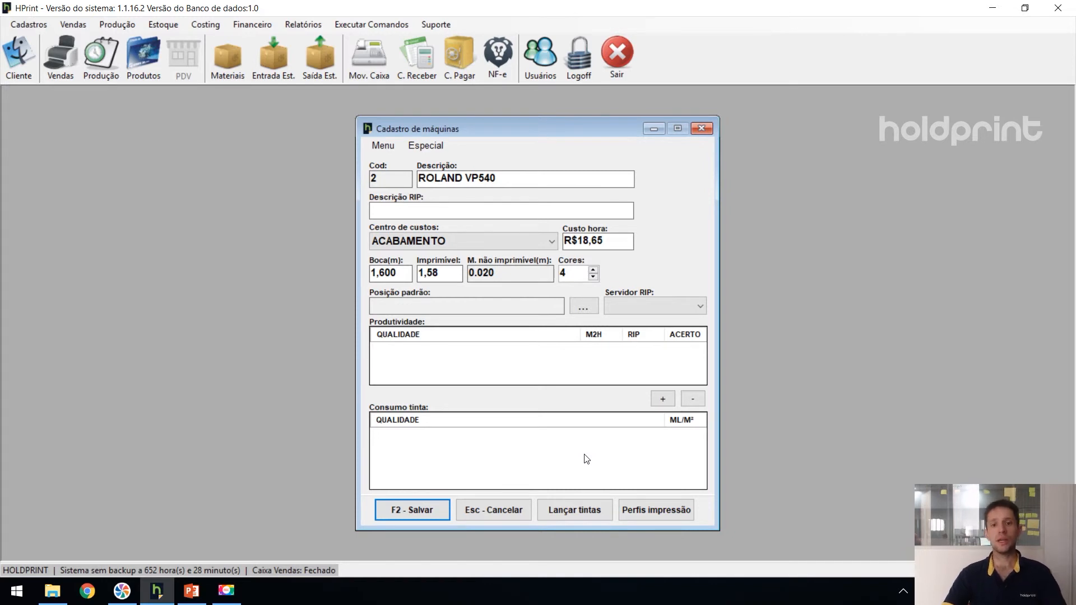
Add a productivity row to the ROLAND VP540 with the quality 1440DPI.
click(663, 398)
click(435, 351)
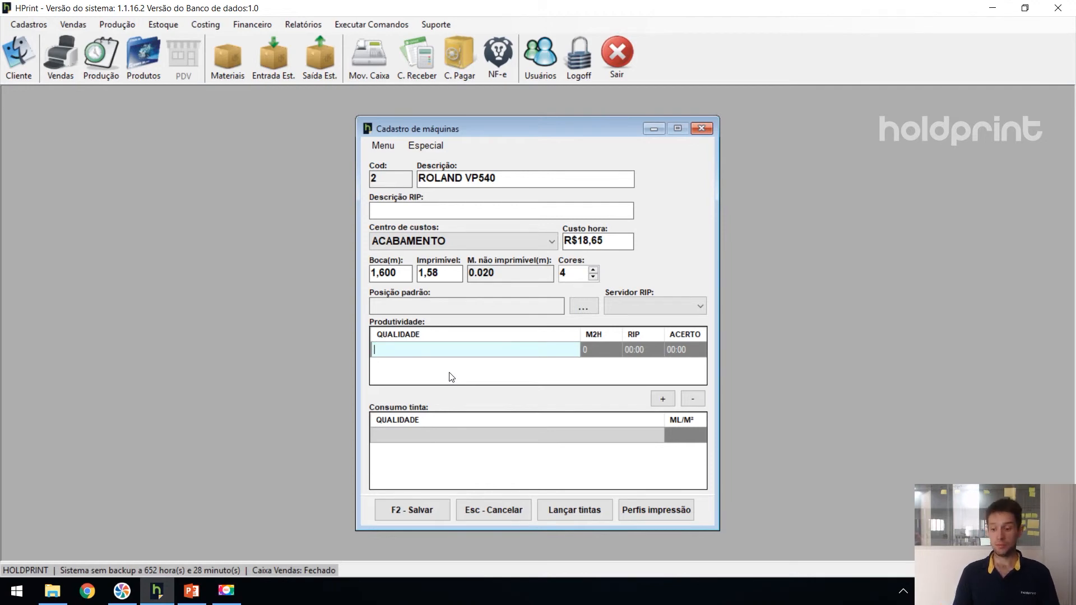
text(1440)
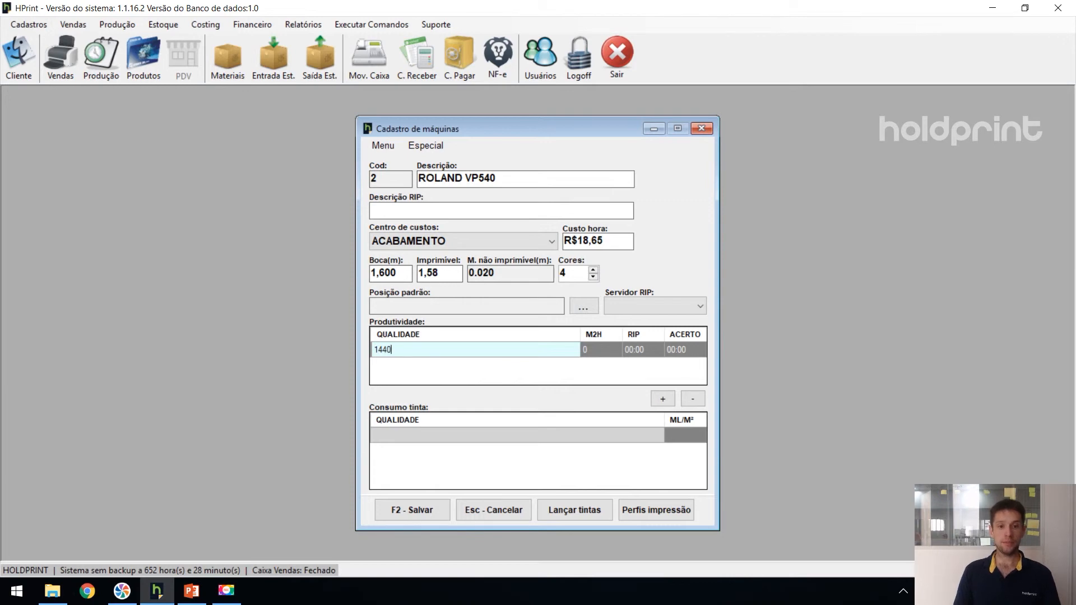
text(DPI)
Set the 1440DPI row's M2H to 10, RIP time to 00:02 and setup time (Acerto) to 00:05.
click(600, 352)
text(10)
click(641, 349)
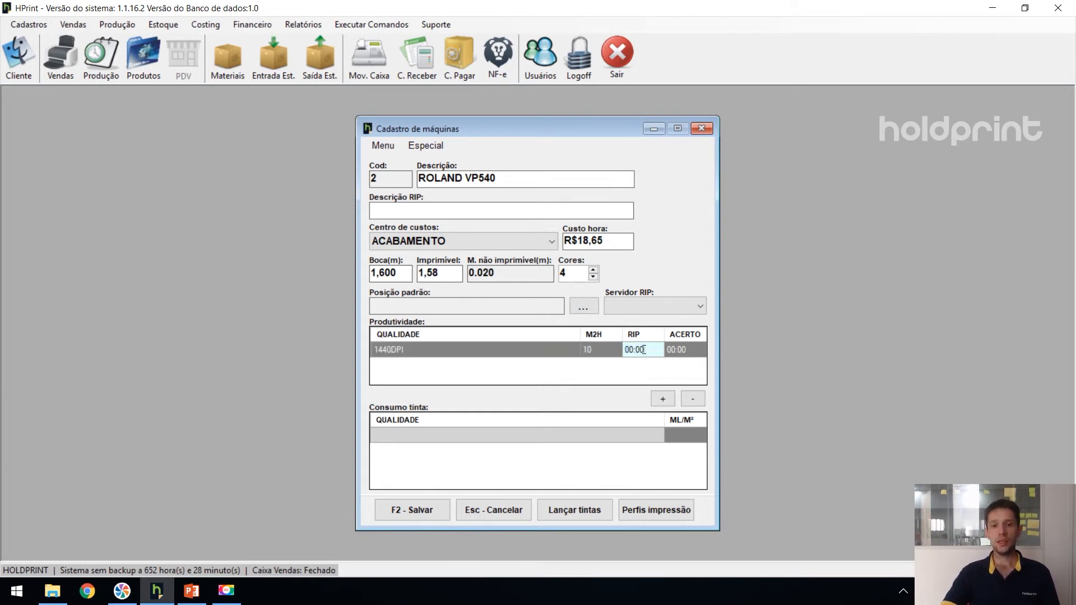
text(2)
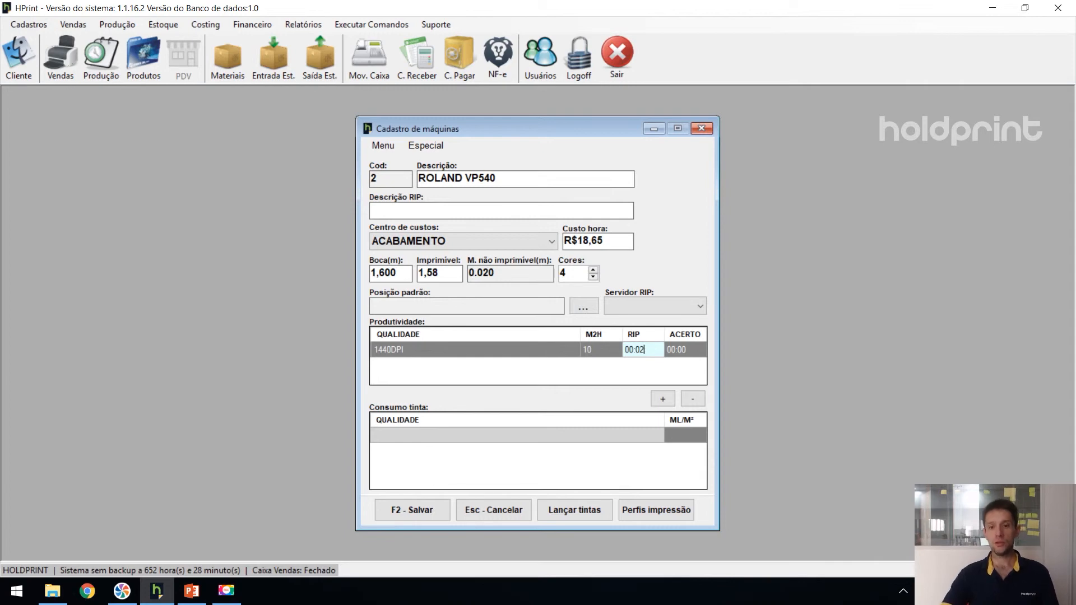
click(690, 350)
text(5)
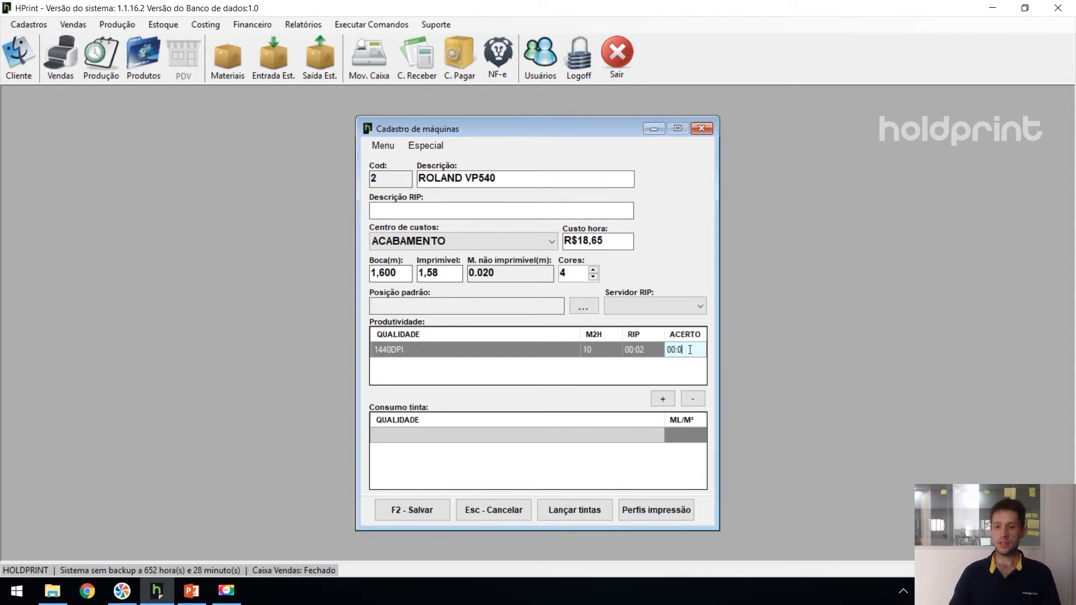
Add a 720DPI productivity row to the ROLAND VP540 with M2H 18, RIP time 00:05 and setup time (Acerto) 00:05.
click(663, 398)
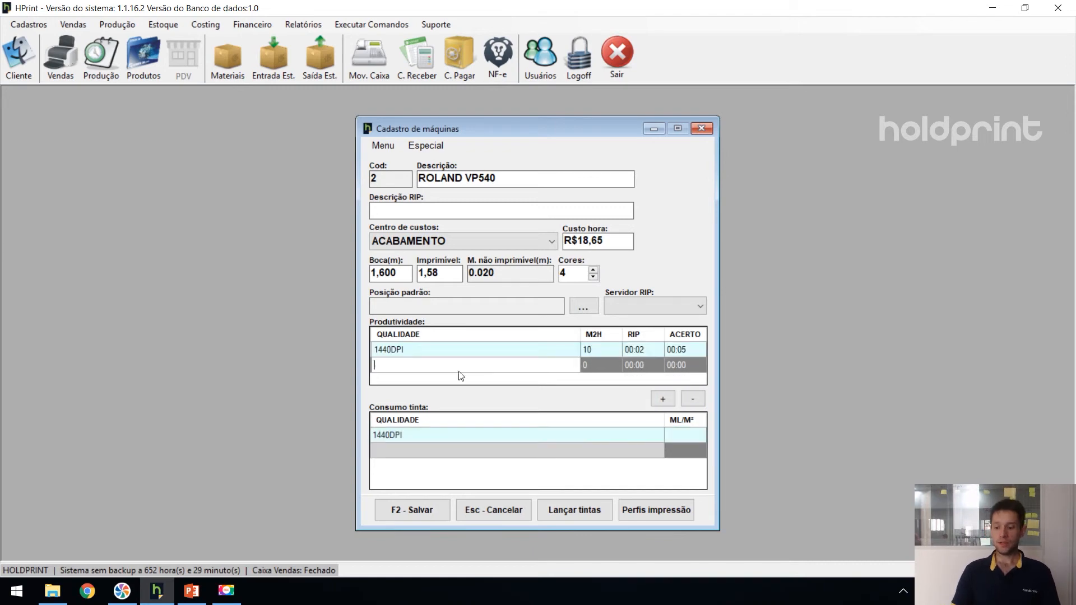
text(720DPI)
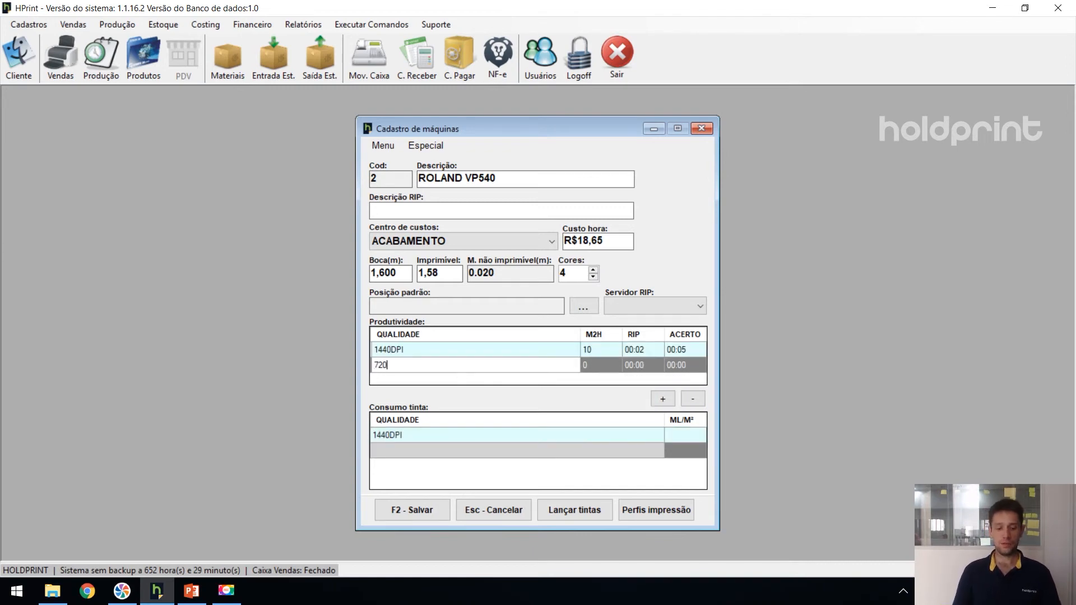
click(600, 370)
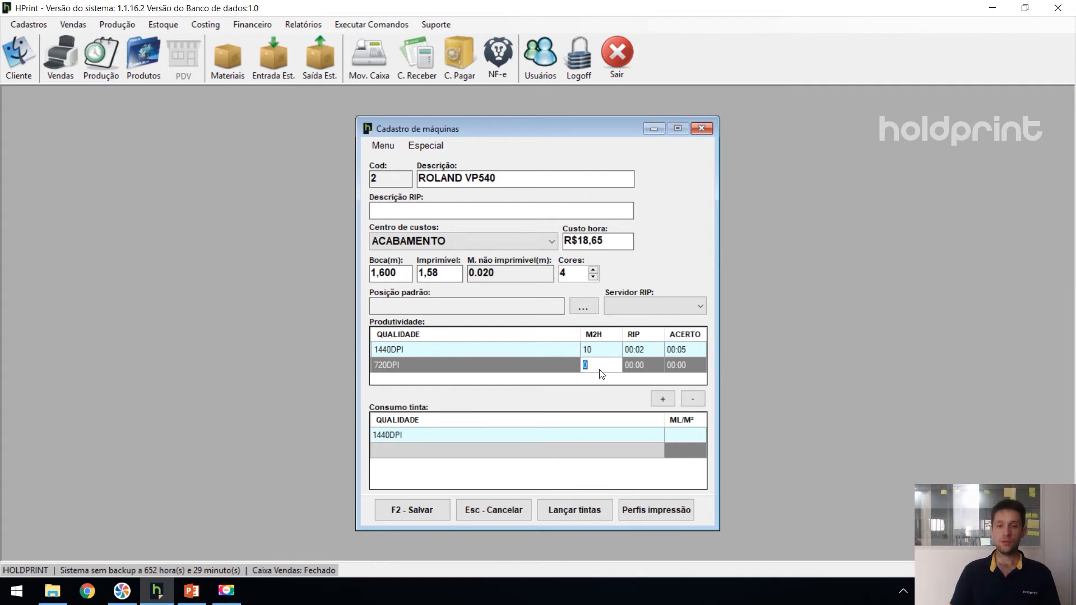
text(18)
click(636, 371)
text(00:05)
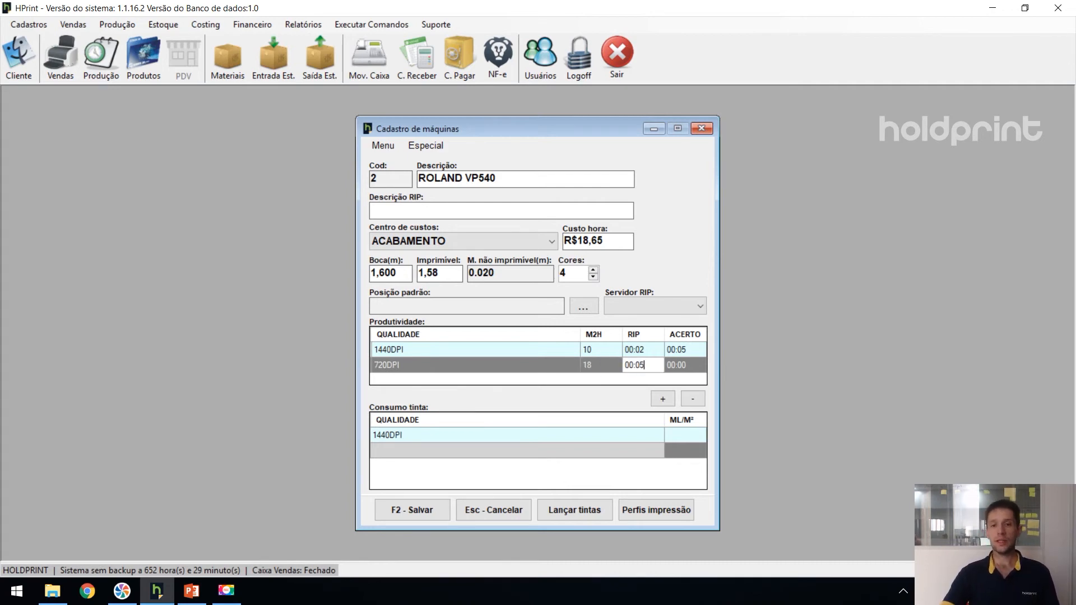
click(695, 365)
text(00:05)
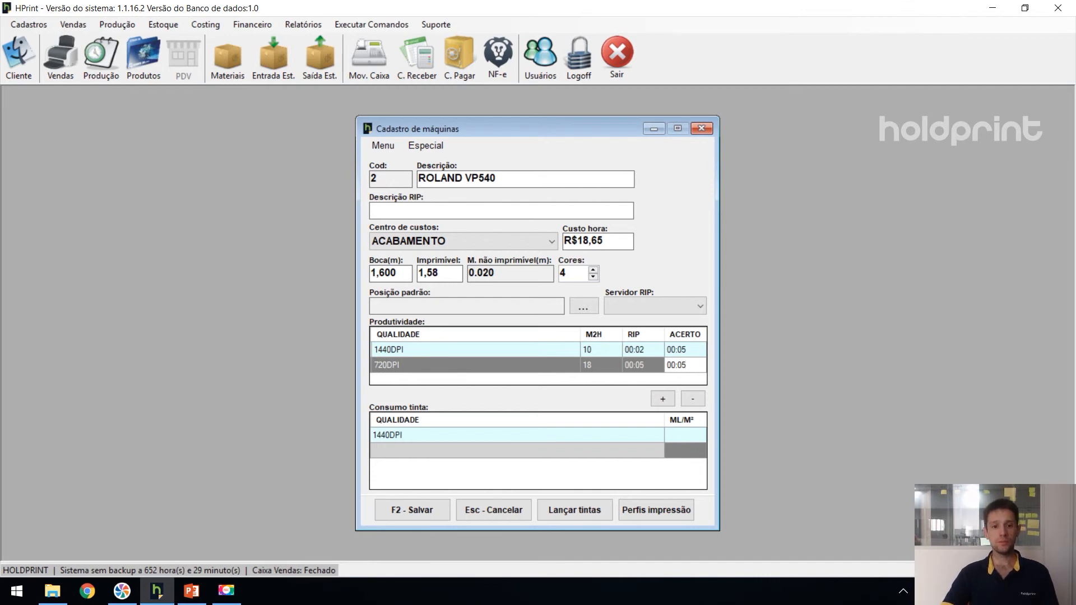
Add a 360DPI productivity row with M2H 25, RIP time 00:05 and setup time (Acerto) 00:05, and save the record.
click(660, 399)
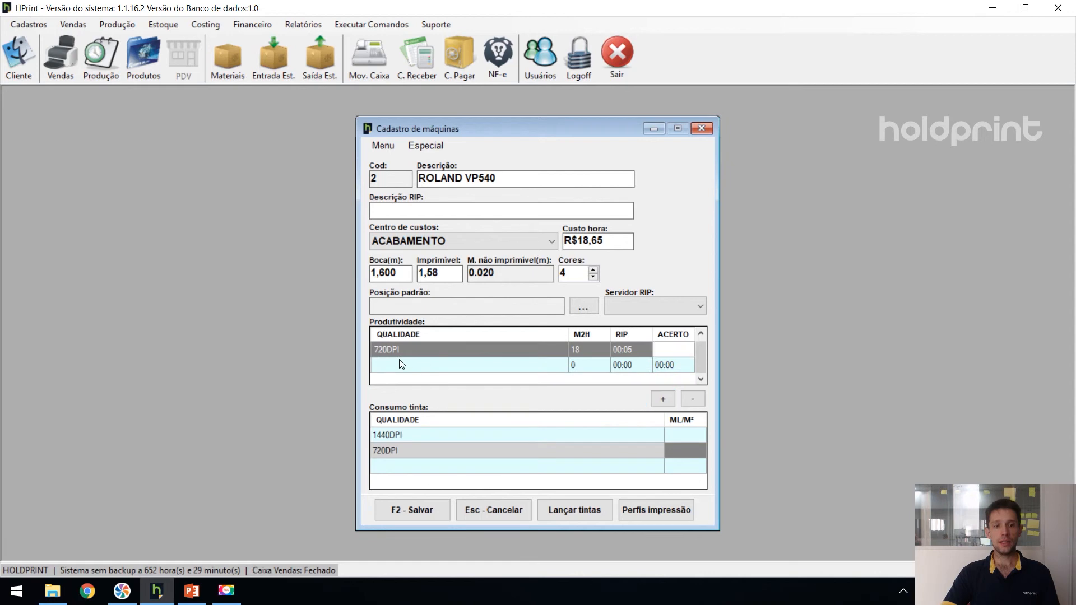
click(400, 364)
text(360DPI)
key(Tab)
text(25)
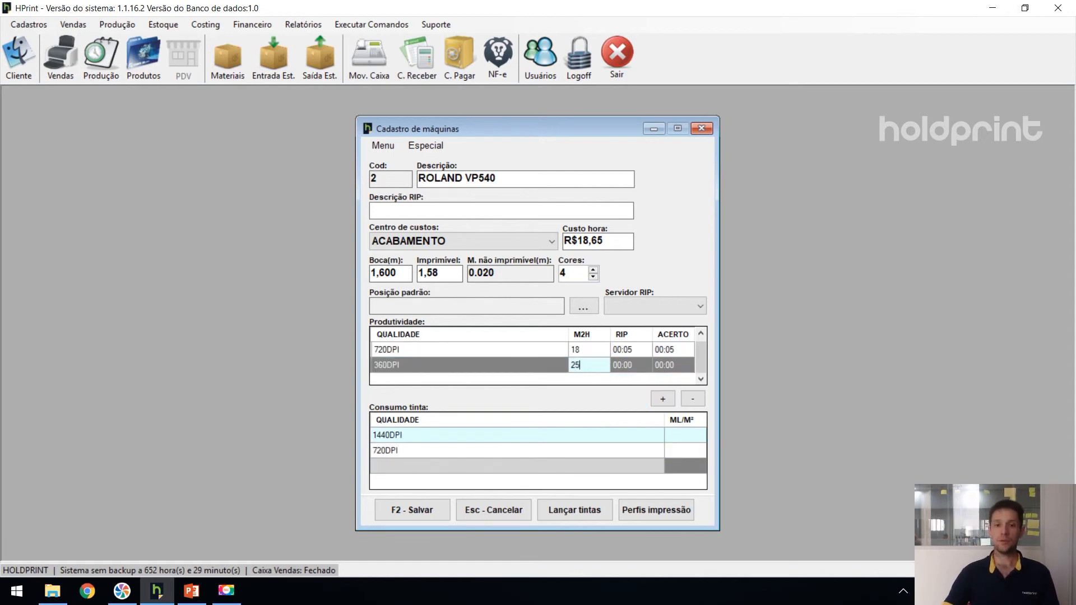
click(621, 367)
key(F2)
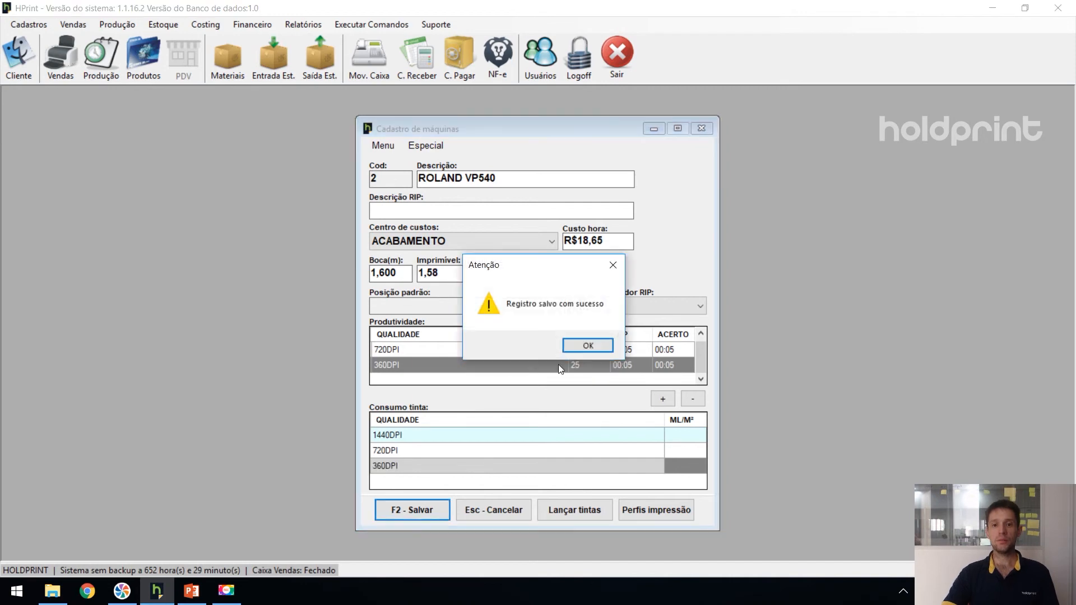
click(587, 346)
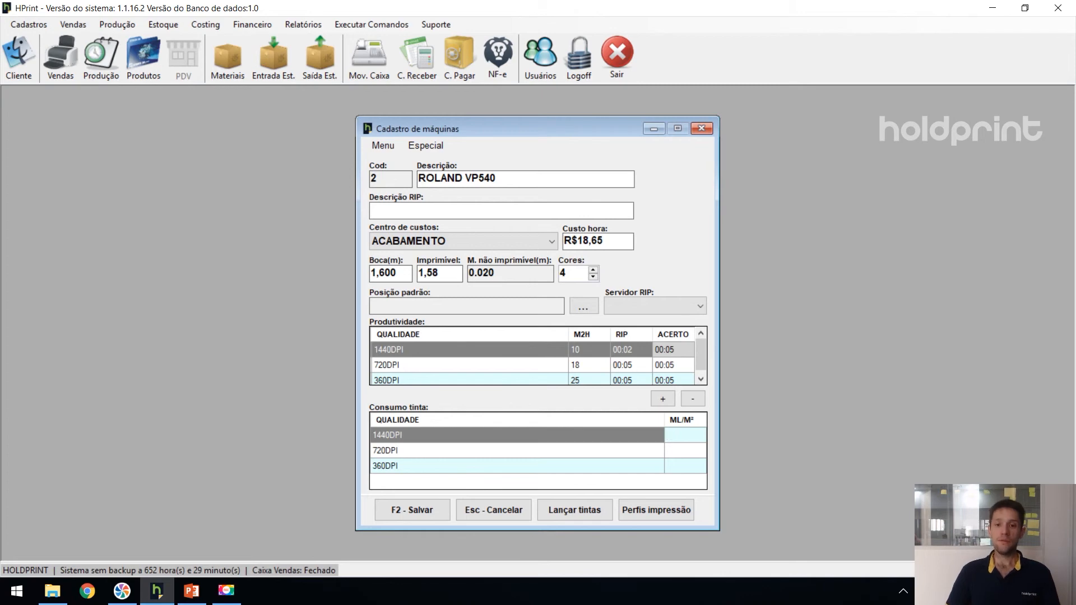
Set the ink consumption (ML/M²) to 25 for 1440DPI, 20 for 720DPI and 18 for 360DPI, and save the machine.
text(25)
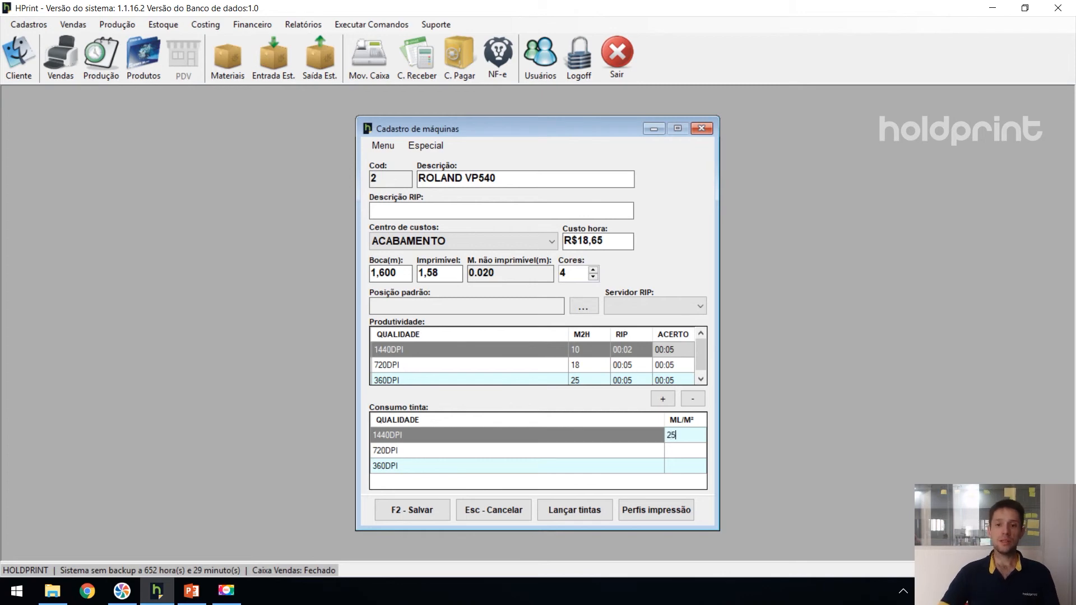
click(683, 451)
text(20)
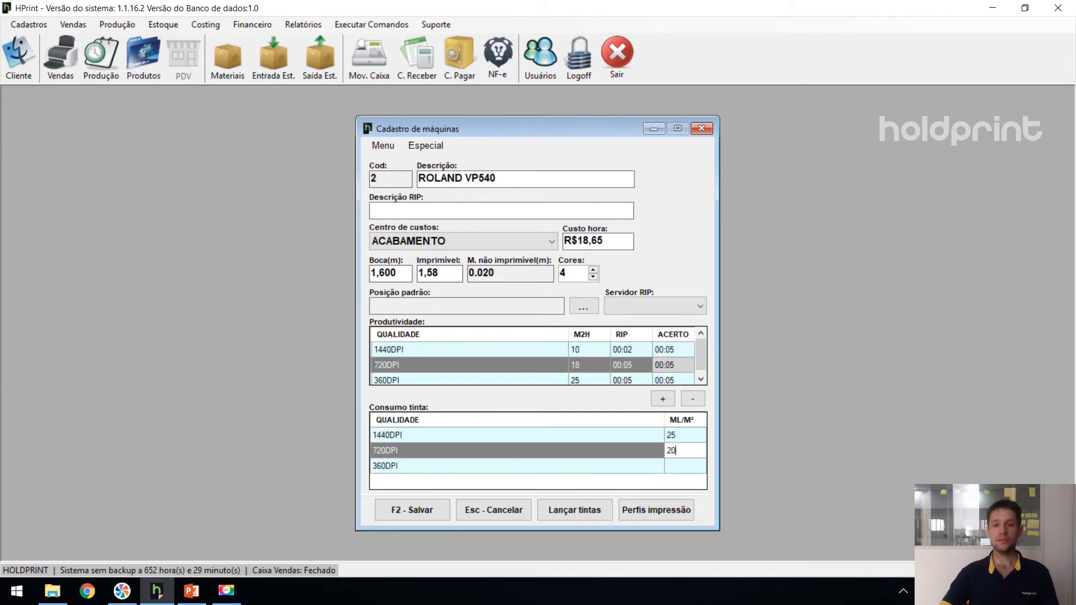
click(689, 464)
text(18)
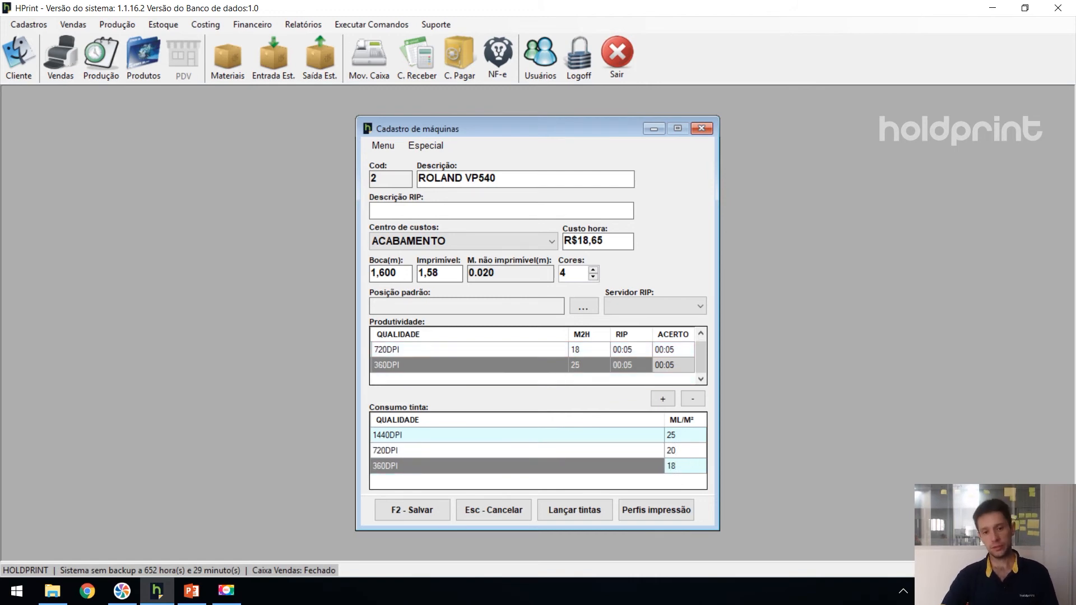
click(435, 508)
click(588, 344)
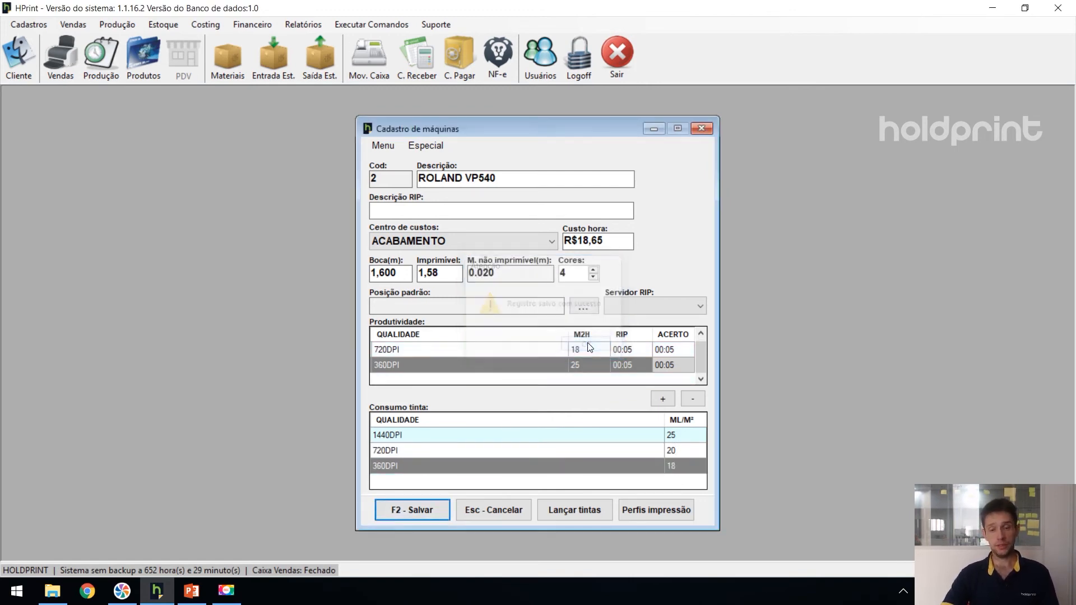
Assign the inks TINTA AMARELA, TINTA CIANO, TINTA MAGENTA and TINTA PRETA to the ROLAND VP540.
click(567, 509)
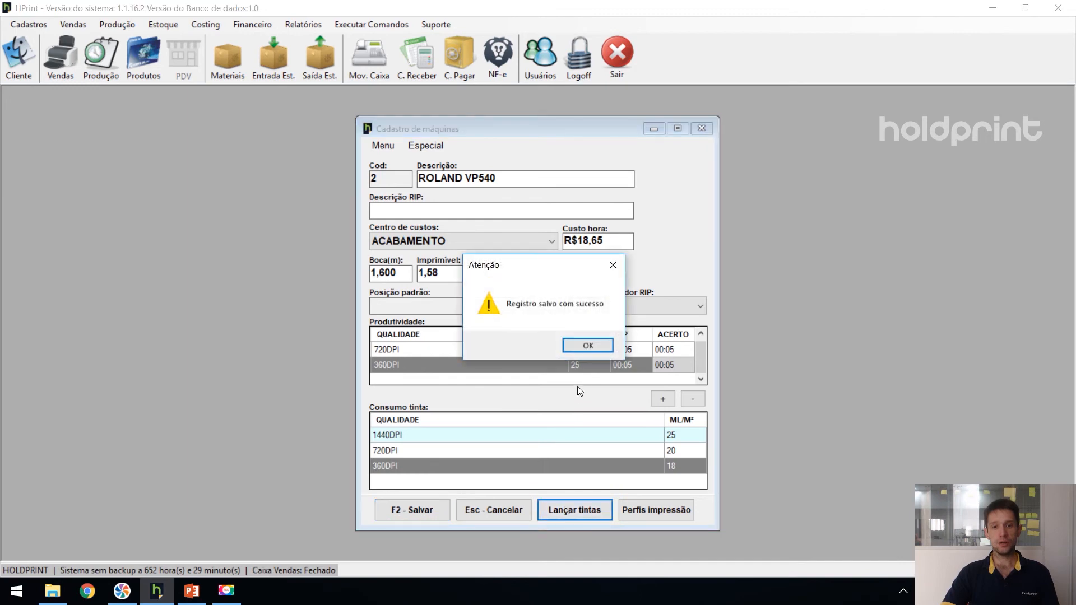
click(589, 343)
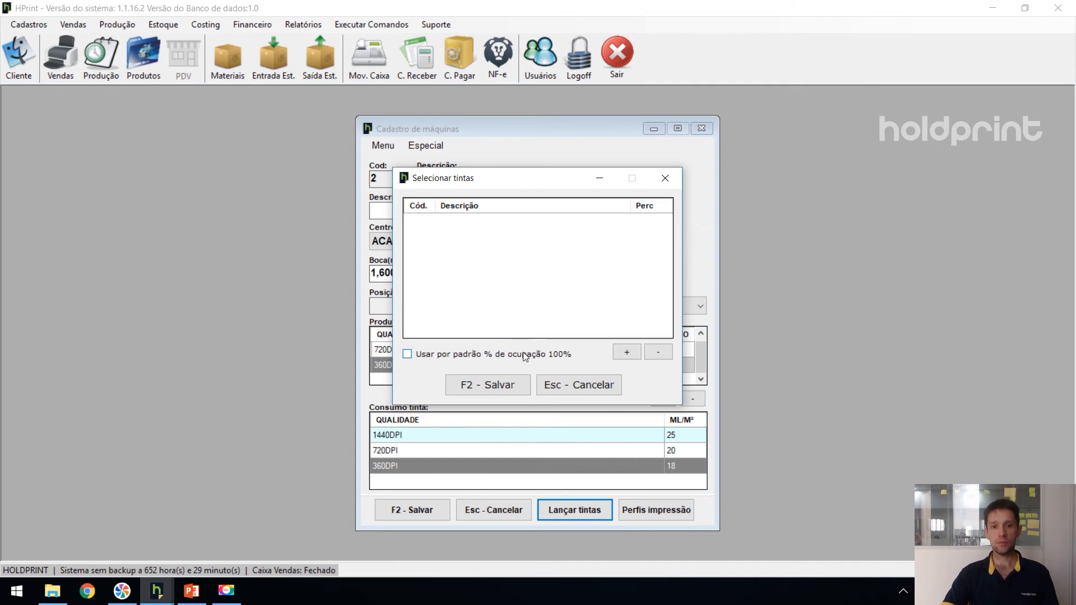
click(627, 353)
text(TINTA)
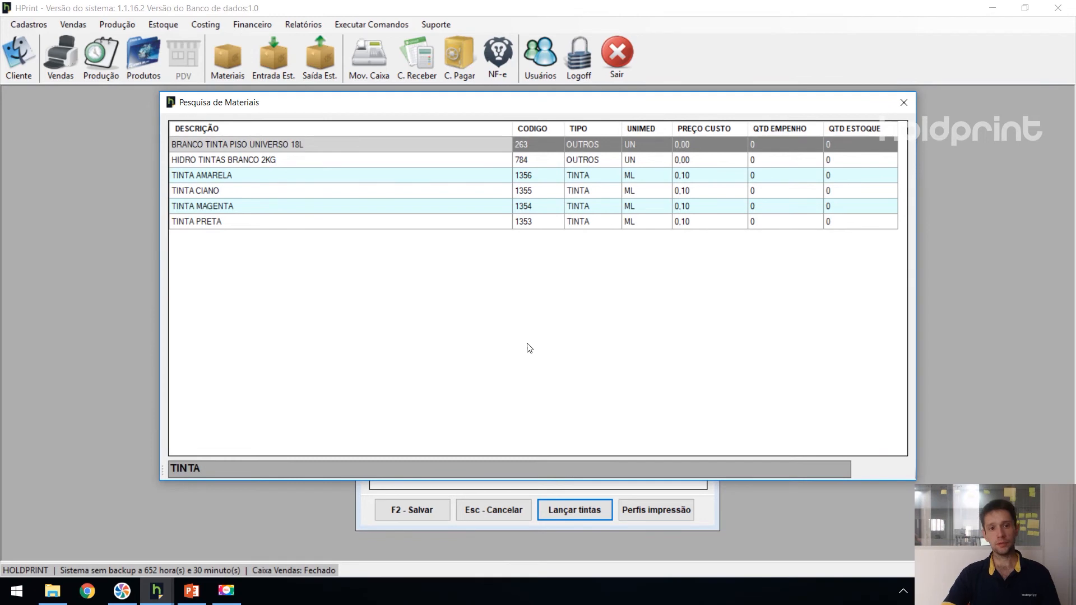
click(249, 176)
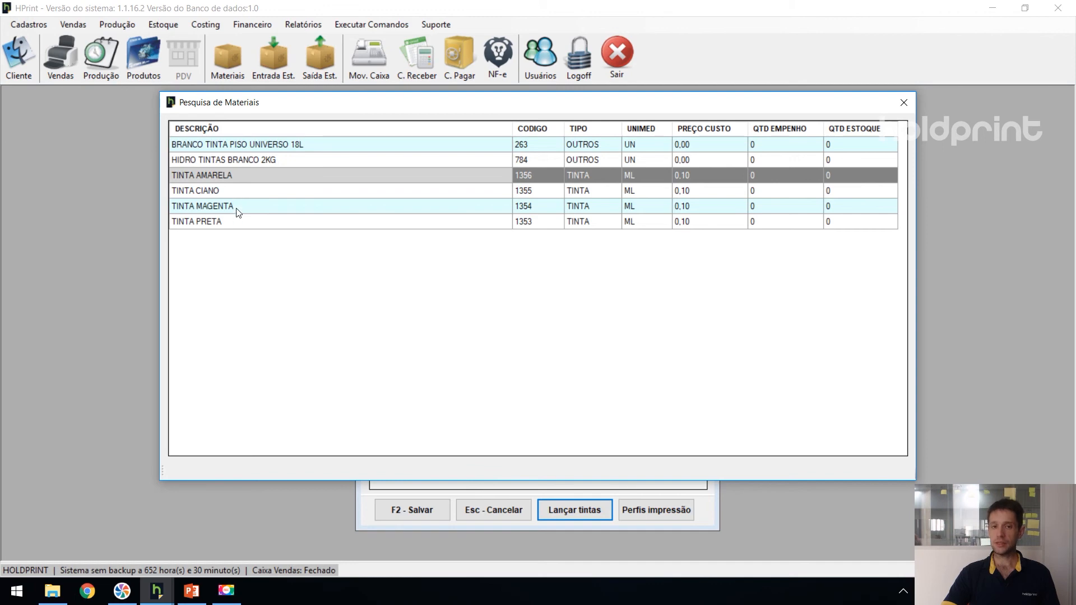
key(Return)
click(614, 348)
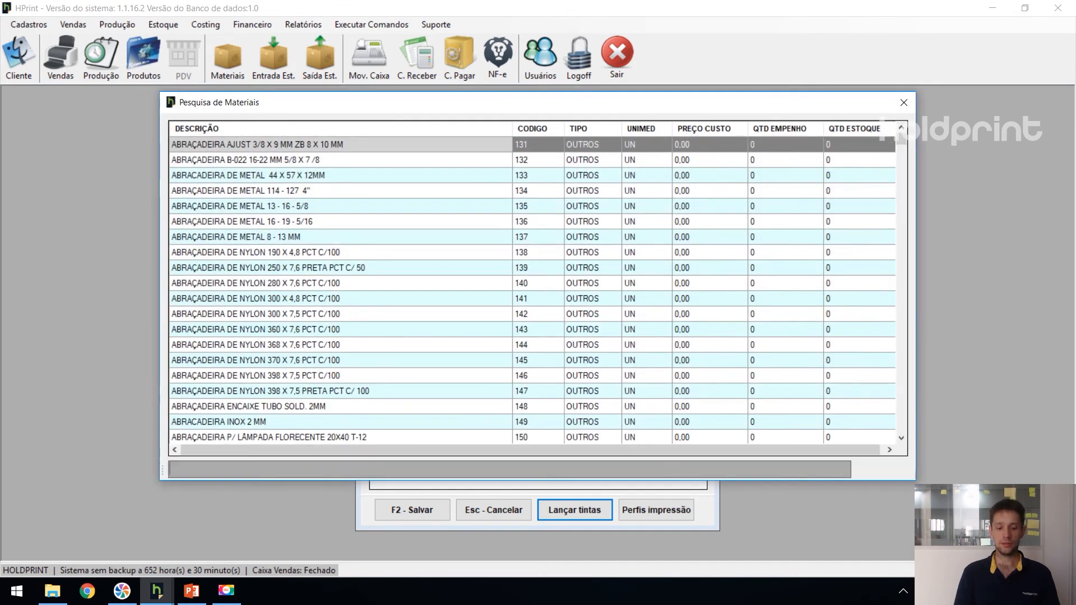
key(Escape)
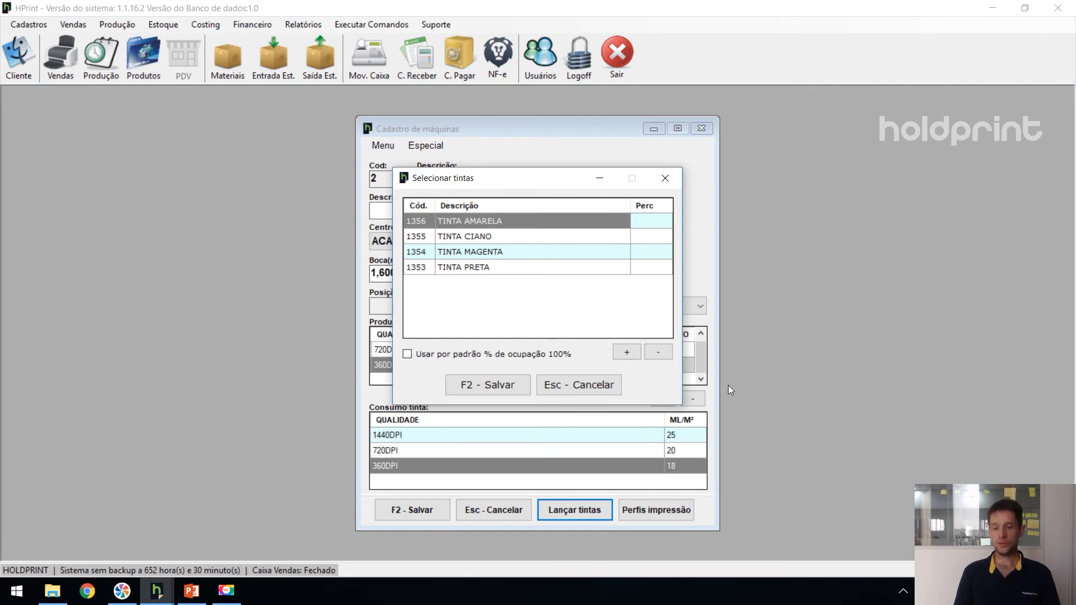
Set the ink percentages to 10 for TINTA AMARELA, 35 for TINTA CIANO, 35 for TINTA MAGENTA and 20 for TINTA PRETA.
text(10)
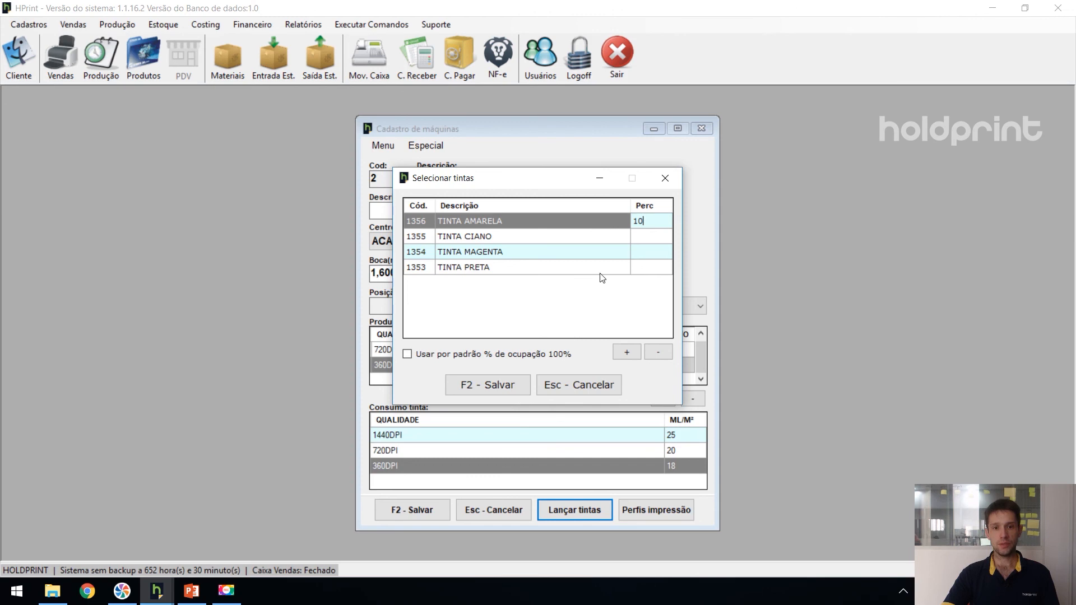
click(651, 268)
text(20)
click(651, 236)
text(35)
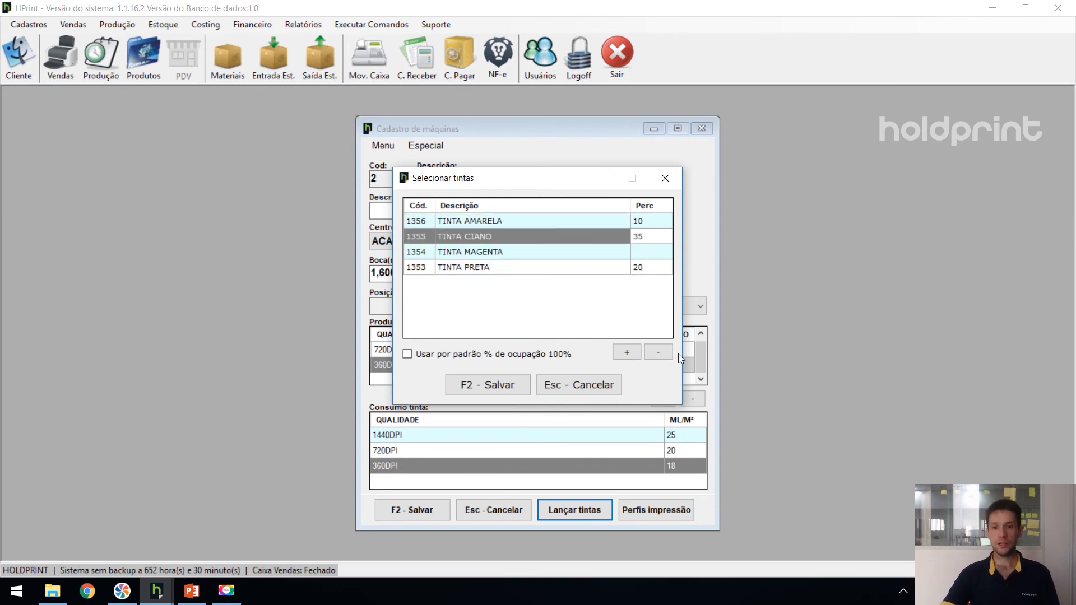
click(654, 253)
text(35)
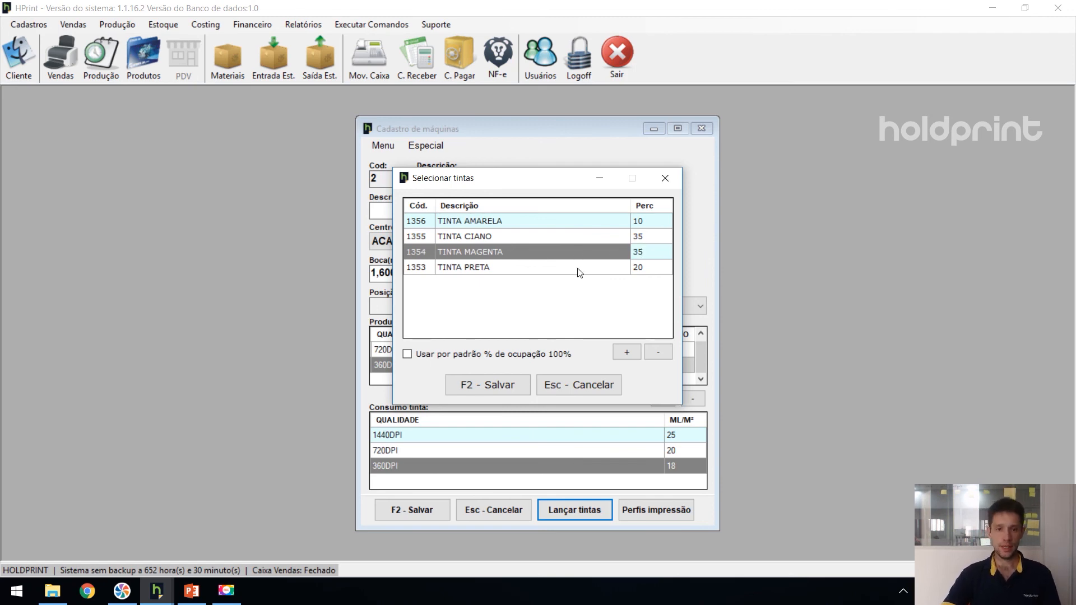
Save the ink selection with 100% occupation used by default, and reopen the list of registered machines.
click(470, 355)
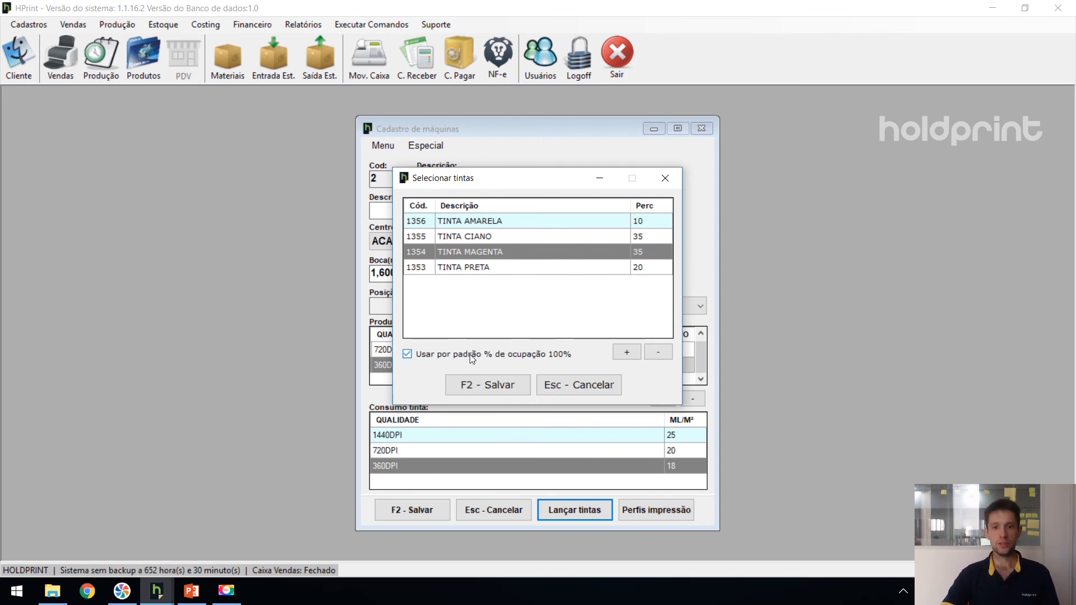
click(492, 387)
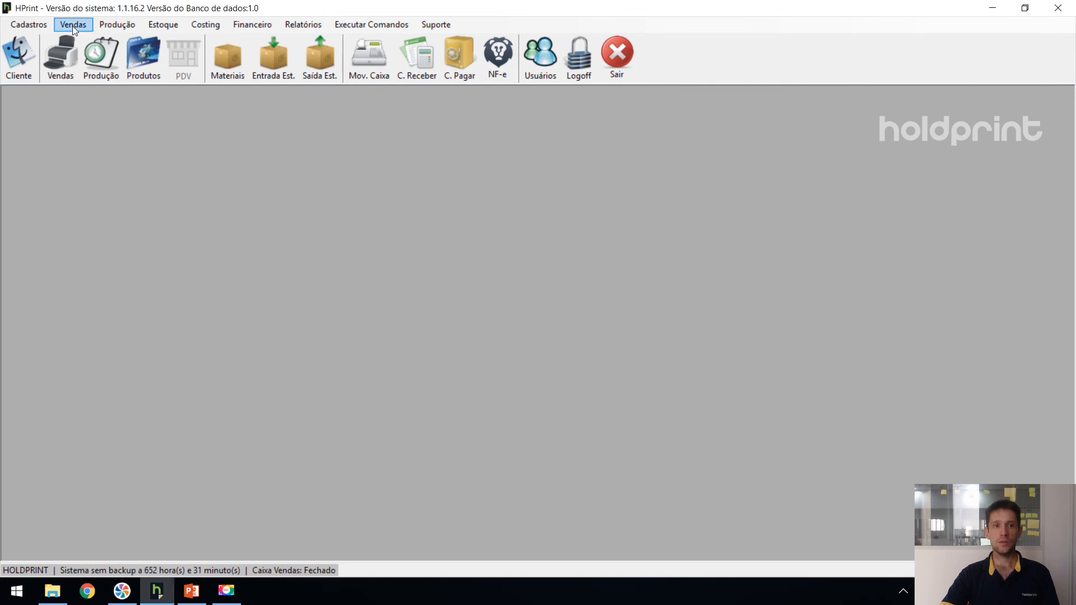
click(72, 26)
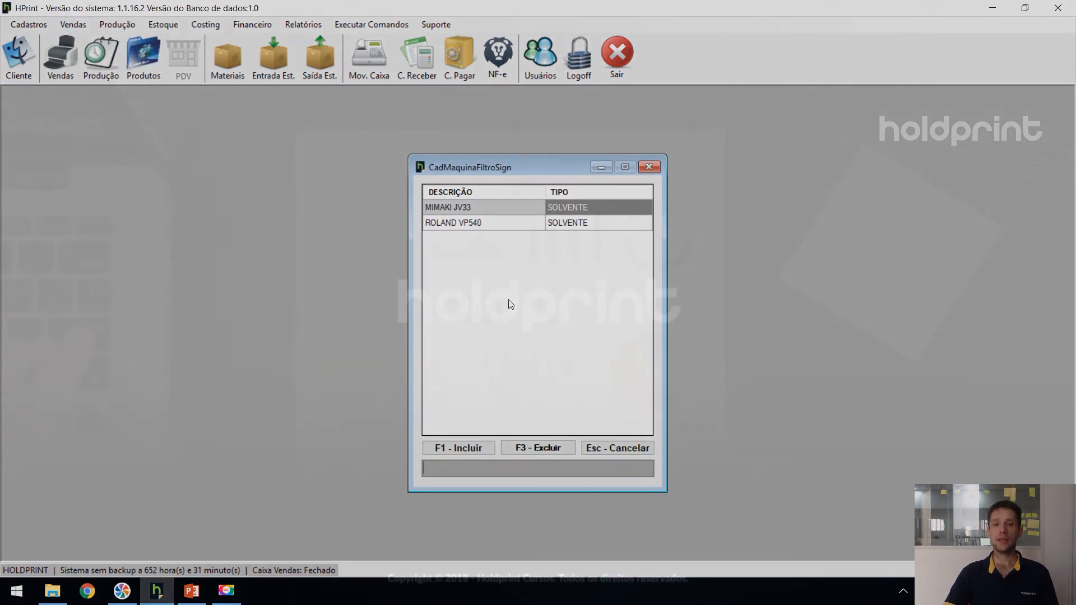